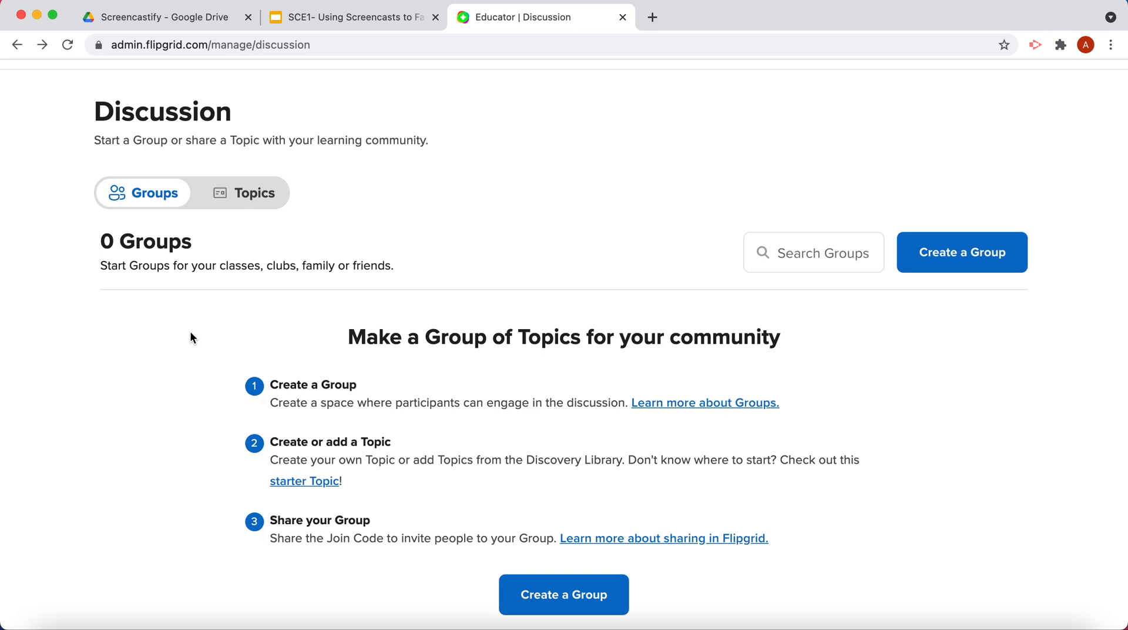
Look at the Topics view of the Discussion page, then return to the Groups view.
{"action": "scroll", "coordinate": [190, 337], "scroll_direction": "up", "scroll_amount": 1}
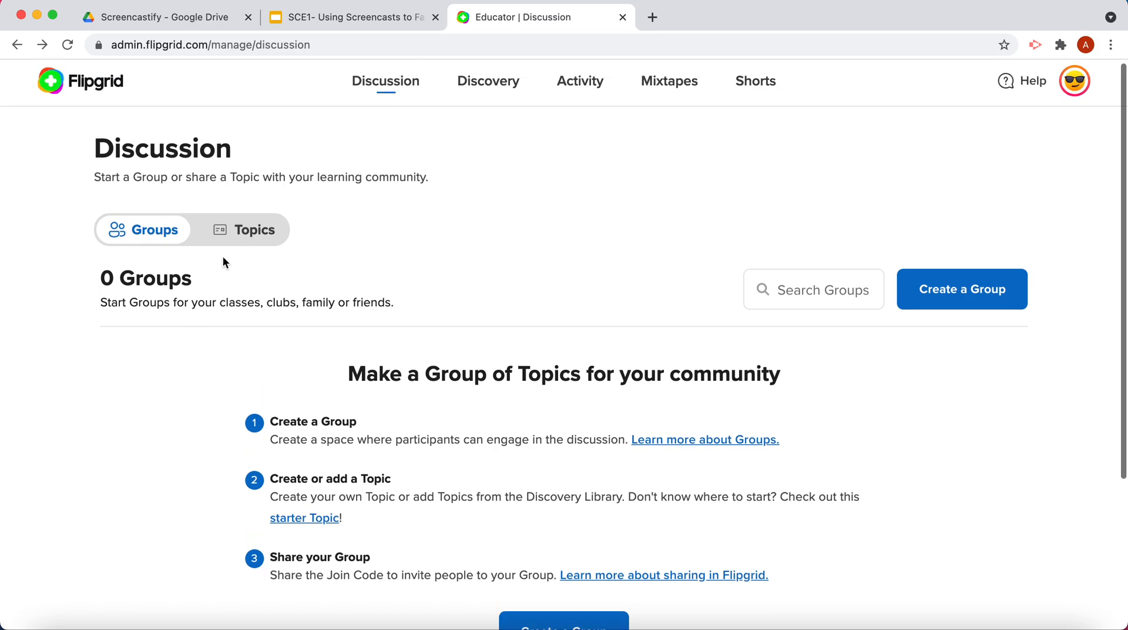
{"action": "left_click", "coordinate": [236, 238]}
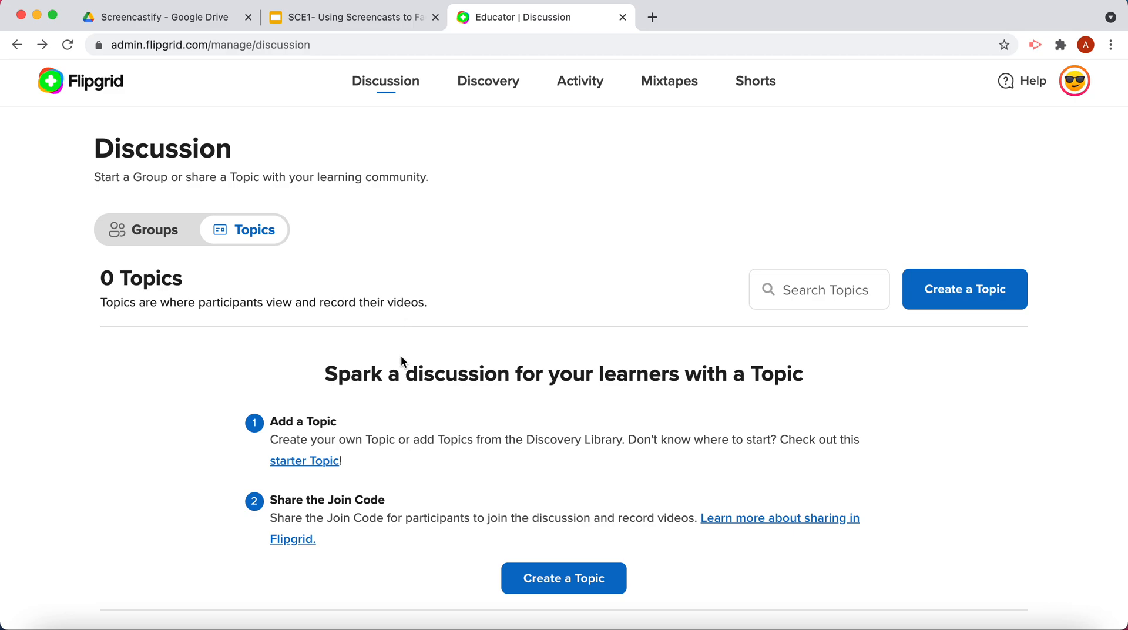
{"action": "left_click", "coordinate": [145, 232]}
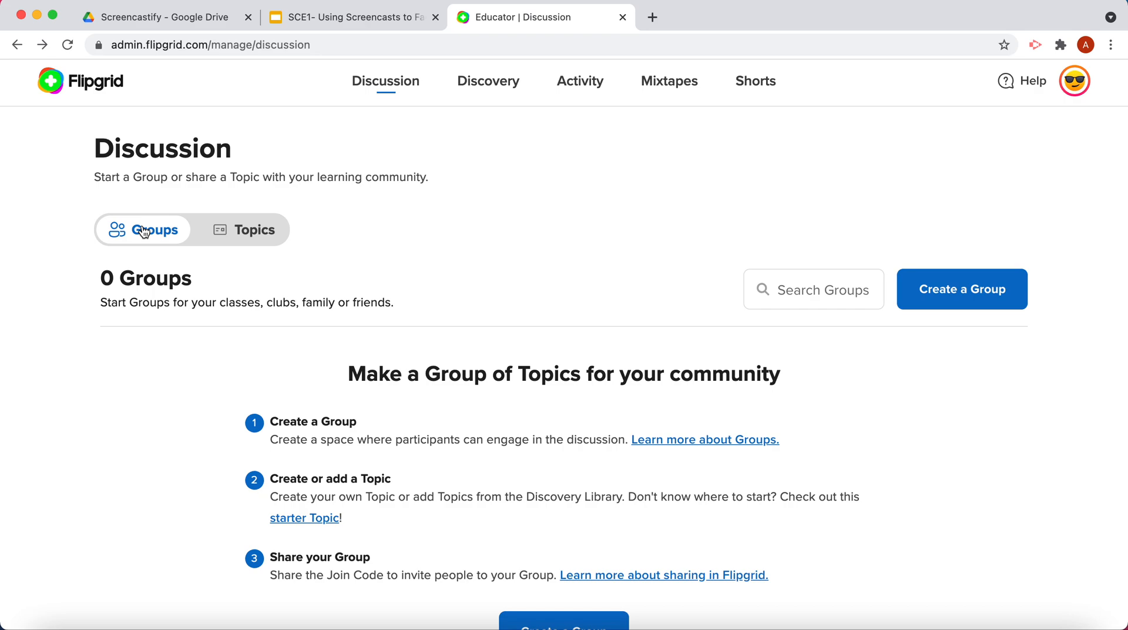
Start a new group and name it "Period 1 2021-2022".
{"action": "left_click", "coordinate": [976, 288]}
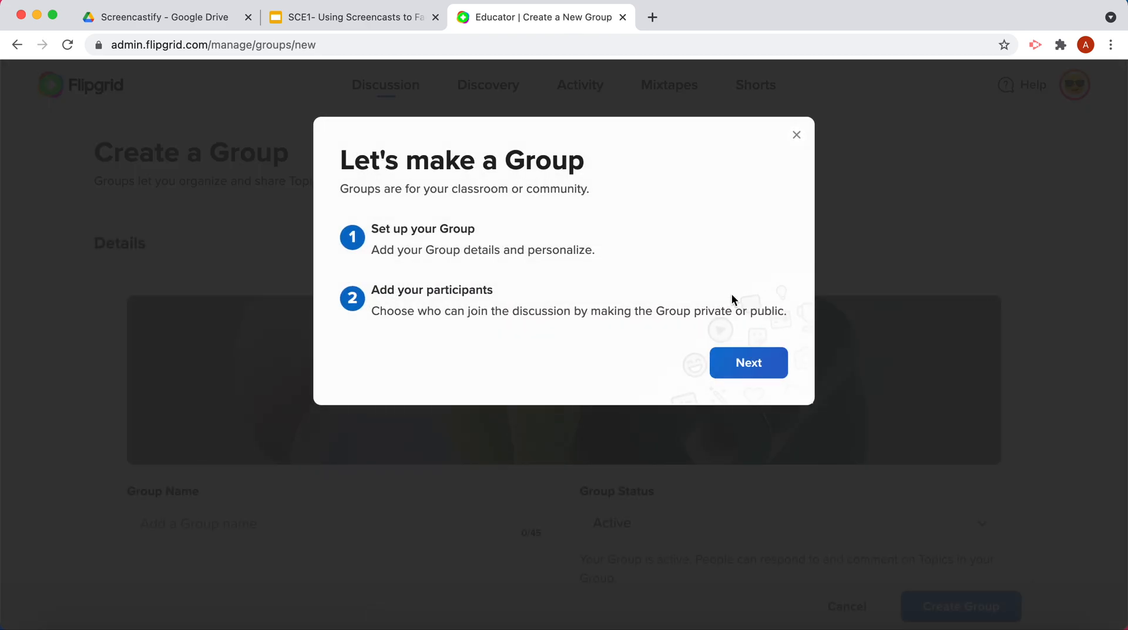
{"action": "left_click", "coordinate": [737, 371]}
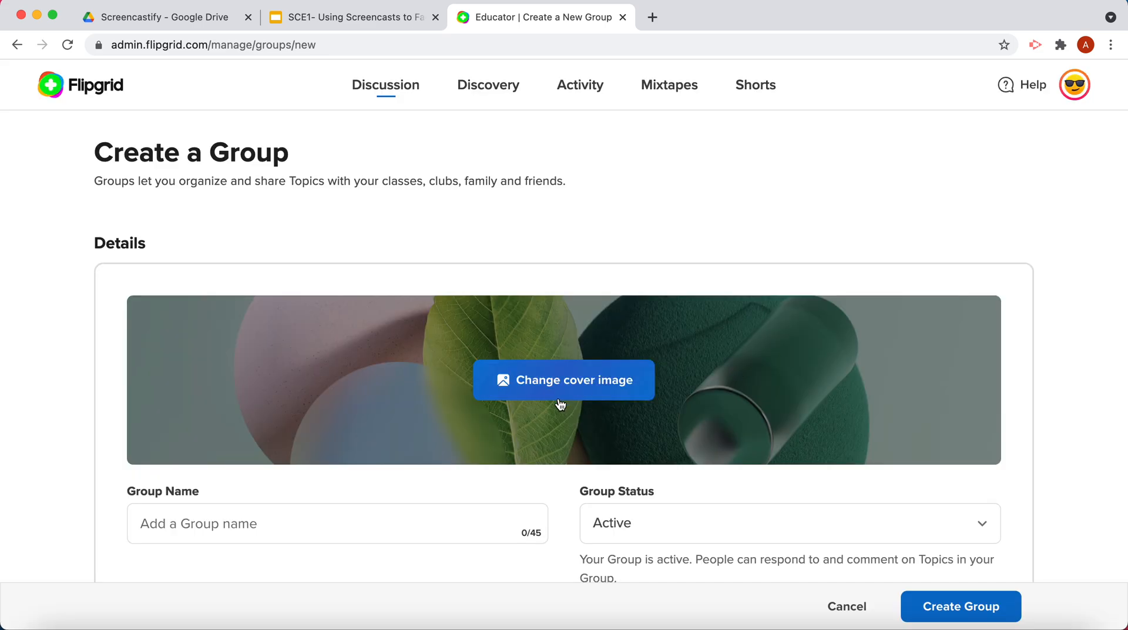
{"action": "scroll", "coordinate": [535, 398], "scroll_direction": "down", "scroll_amount": 3}
{"action": "left_click", "coordinate": [491, 401]}
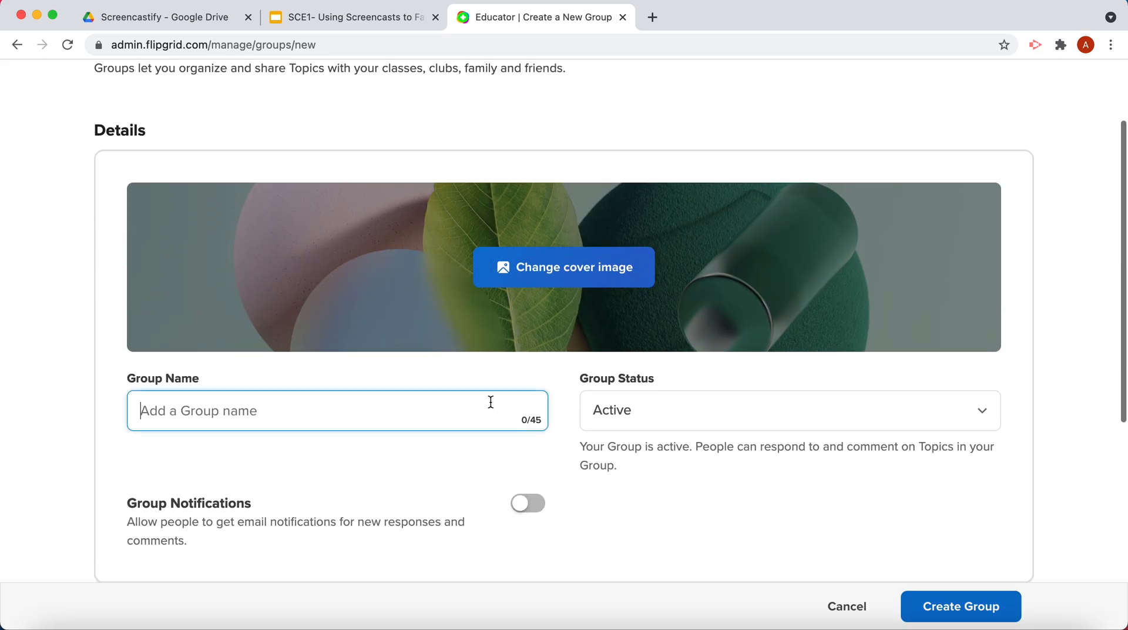
{"action": "type", "text": "G"}
{"action": "key", "text": "BackSpace"}
{"action": "type", "text": "Period 1 2021-2022"}
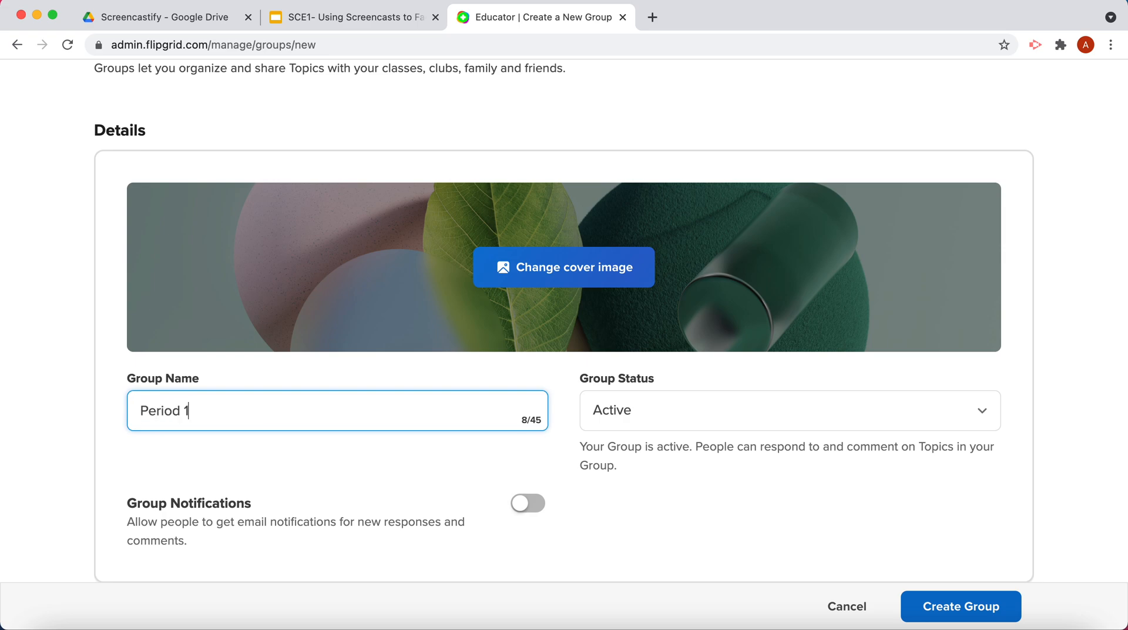
{"action": "scroll", "coordinate": [564, 321], "scroll_direction": "down", "scroll_amount": 2}
{"action": "type", "text": "2021-2022"}
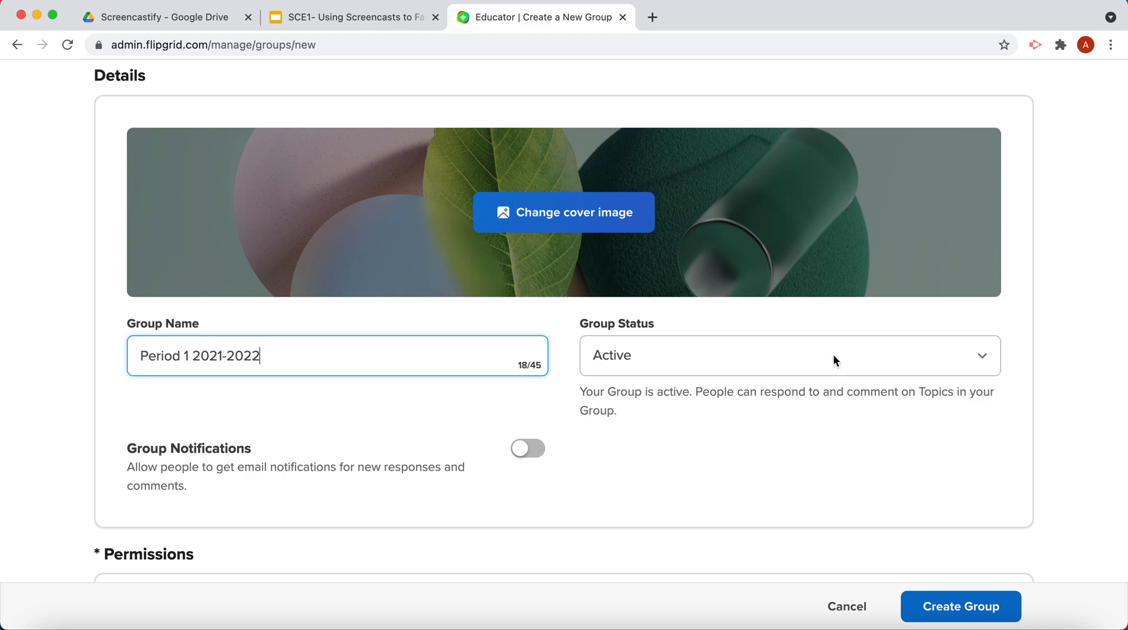
Try to create the group without choosing any student permissions.
{"action": "scroll", "coordinate": [834, 354], "scroll_direction": "down", "scroll_amount": 2}
{"action": "scroll", "coordinate": [525, 398], "scroll_direction": "down", "scroll_amount": 2}
{"action": "left_click", "coordinate": [501, 382]}
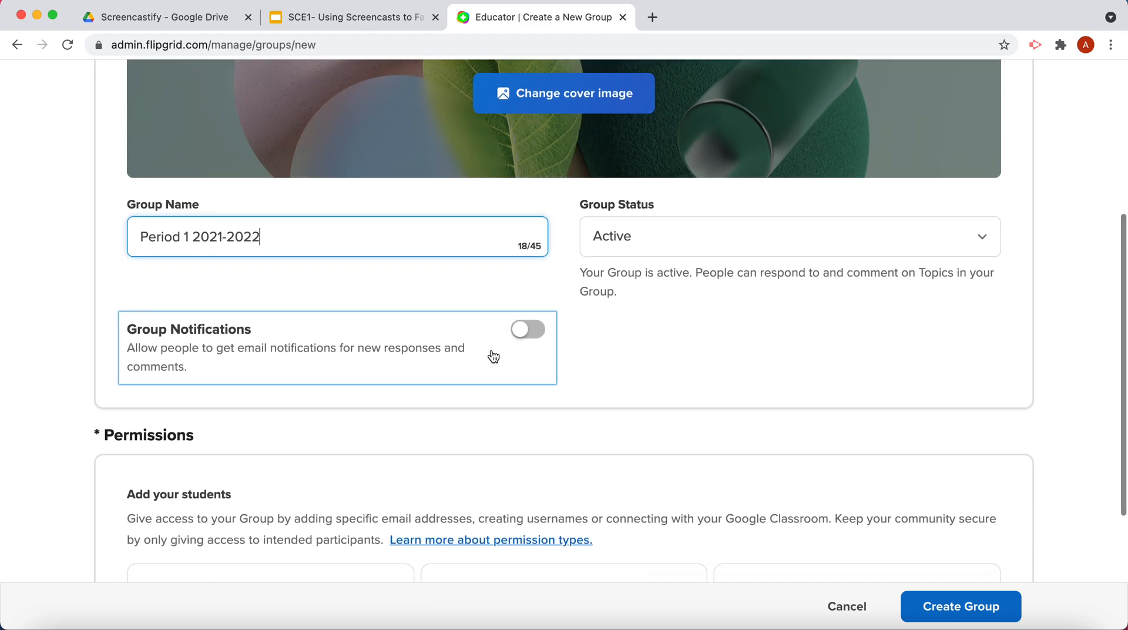
{"action": "scroll", "coordinate": [498, 353], "scroll_direction": "down", "scroll_amount": 1}
{"action": "scroll", "coordinate": [499, 353], "scroll_direction": "down", "scroll_amount": 4}
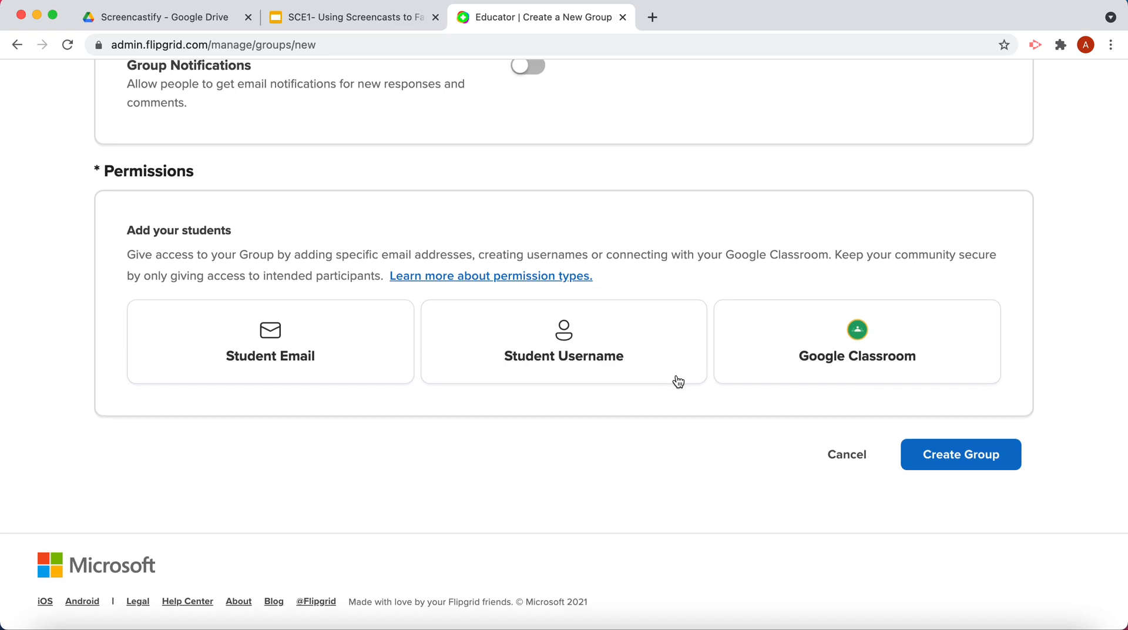
{"action": "left_click", "coordinate": [949, 464]}
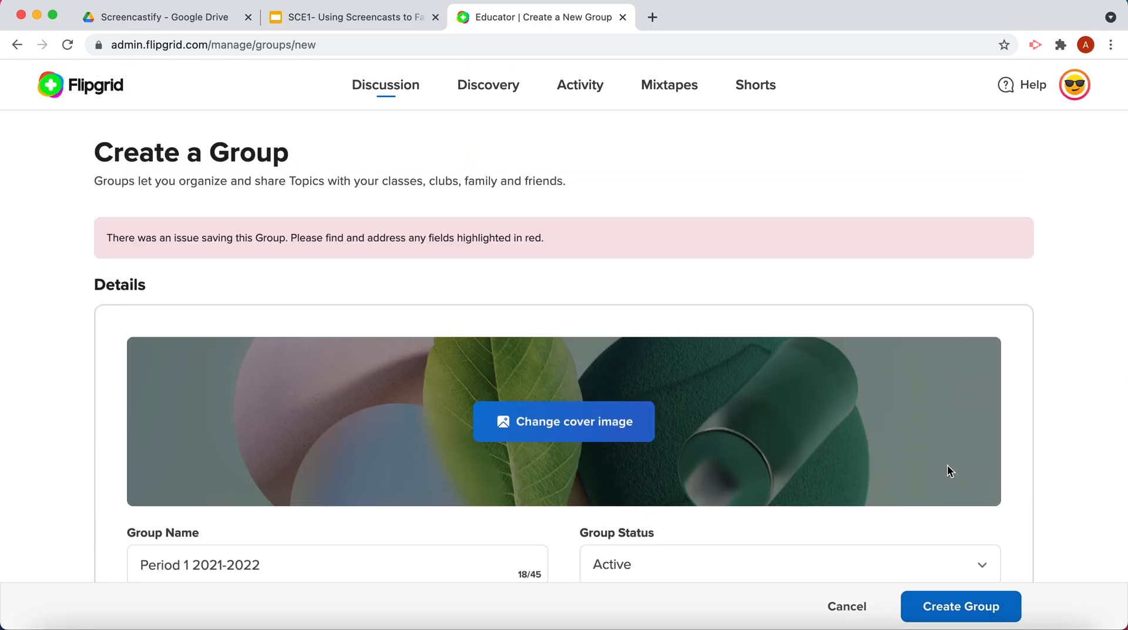
Set the group's permission type to Student Email and try to create the group with no email domain entered.
{"action": "scroll", "coordinate": [947, 464], "scroll_direction": "down", "scroll_amount": 8}
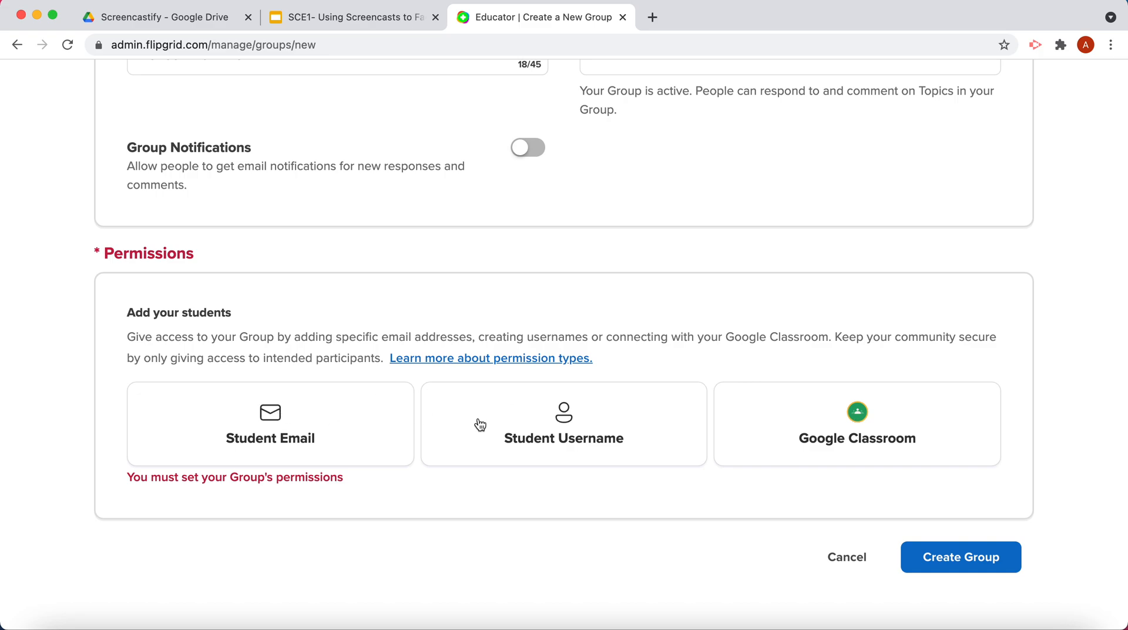
{"action": "left_click", "coordinate": [306, 429]}
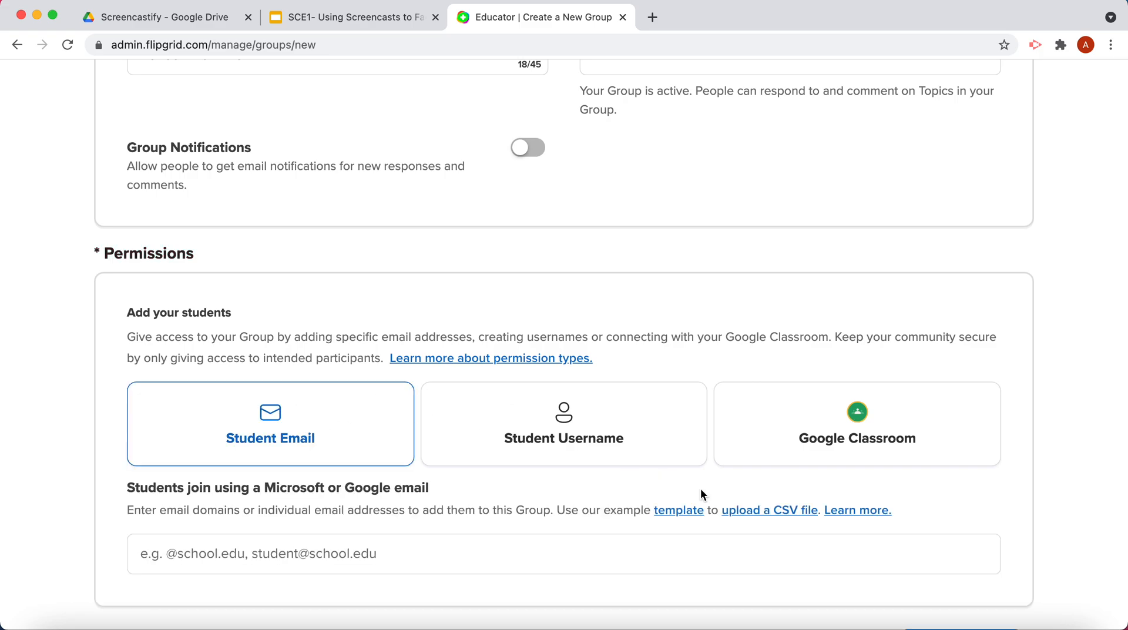
{"action": "scroll", "coordinate": [678, 514], "scroll_direction": "down", "scroll_amount": 2}
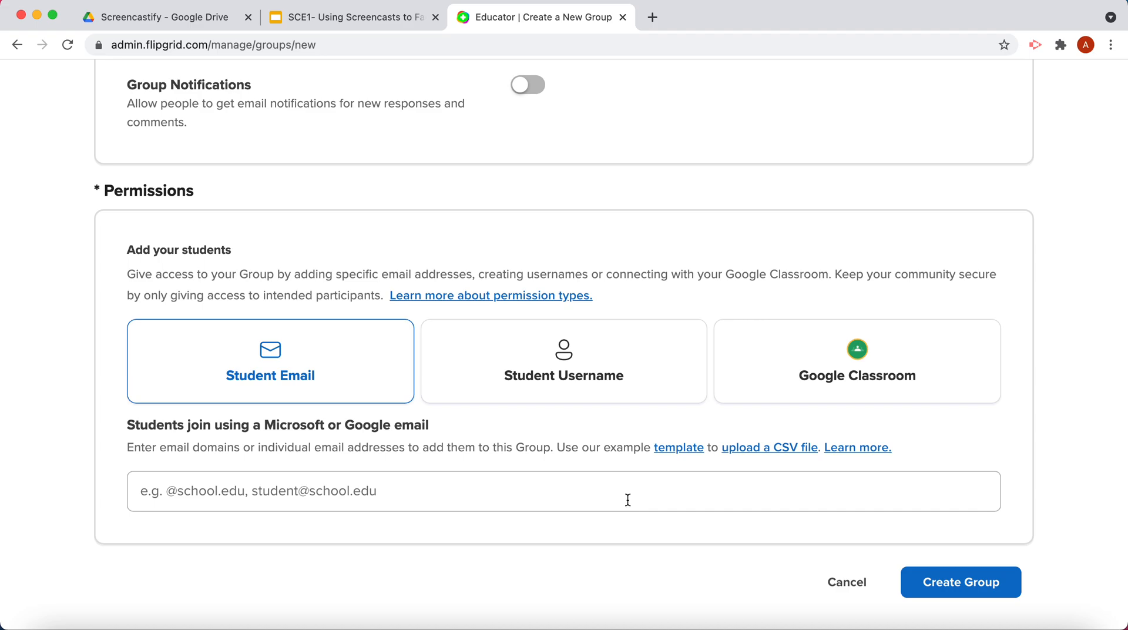
{"action": "left_click", "coordinate": [989, 586]}
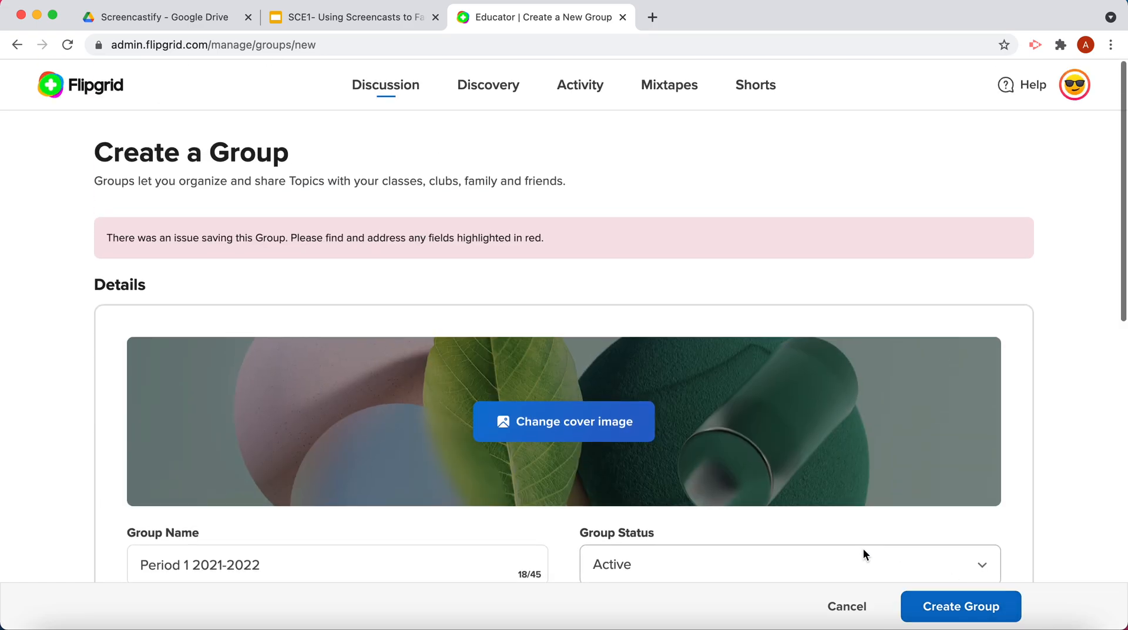
Enter the school's email domain for student access and create the group.
{"action": "scroll", "coordinate": [862, 549], "scroll_direction": "down", "scroll_amount": 10}
{"action": "left_click", "coordinate": [483, 342]}
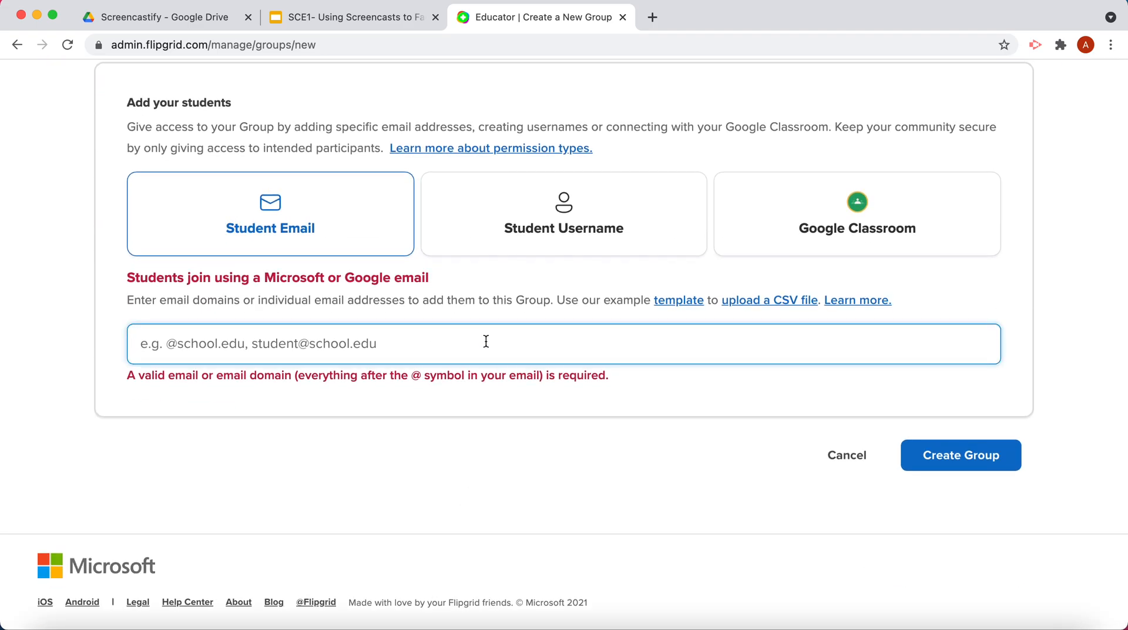
{"action": "type", "text": "@pocan"}
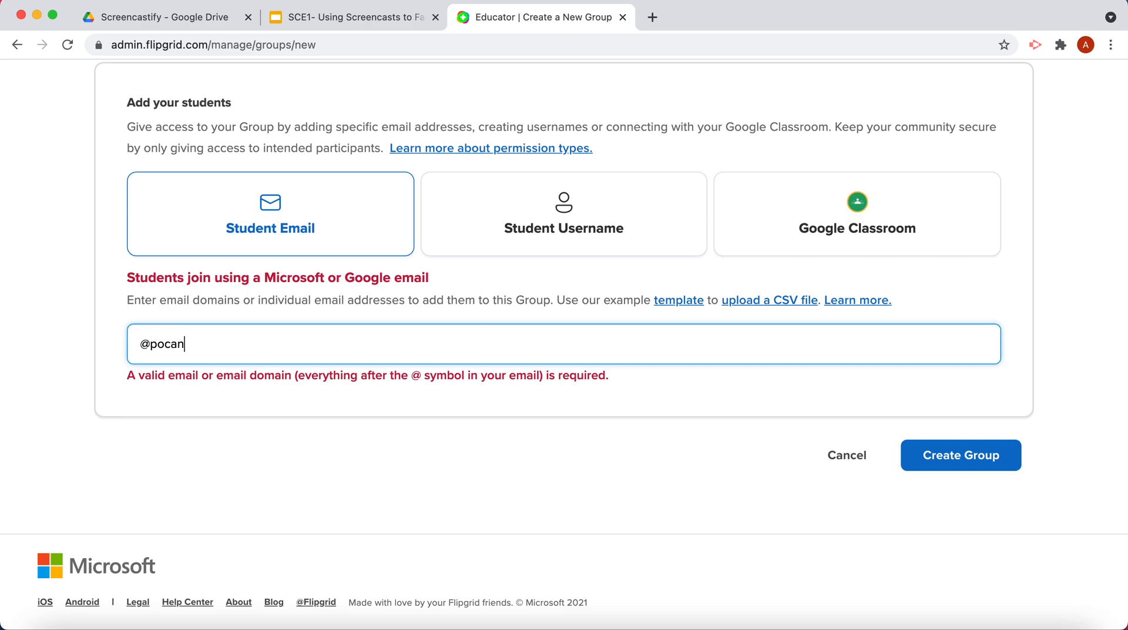
{"action": "type", "text": "ticohills.org"}
{"action": "left_click", "coordinate": [973, 450]}
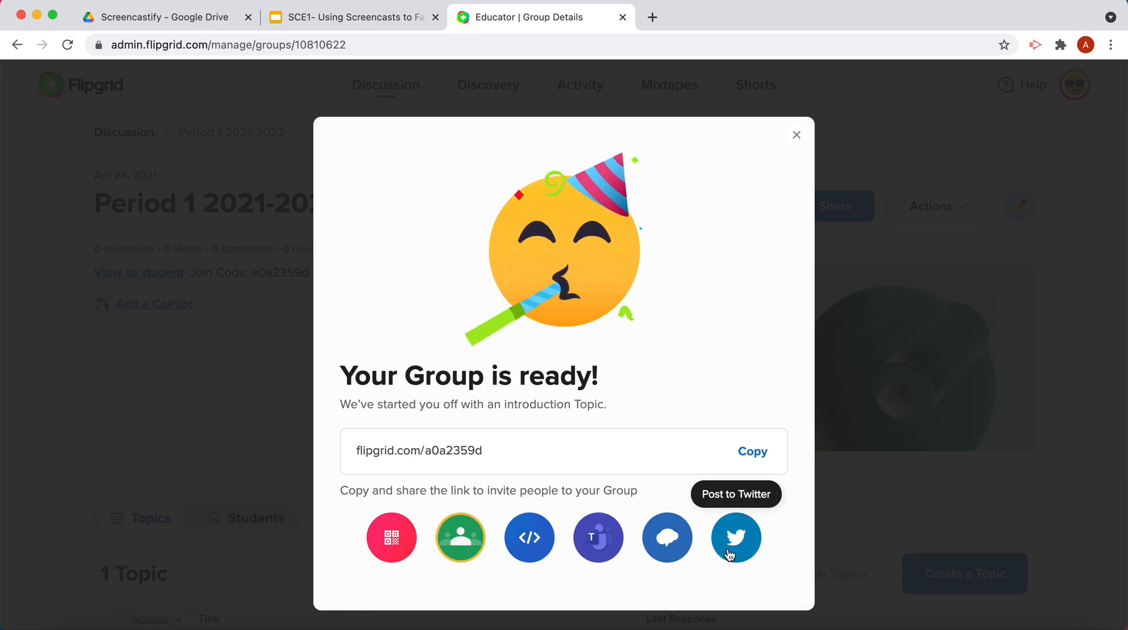
Copy the new group's share link and dismiss the sharing dialog.
{"action": "left_click", "coordinate": [753, 452]}
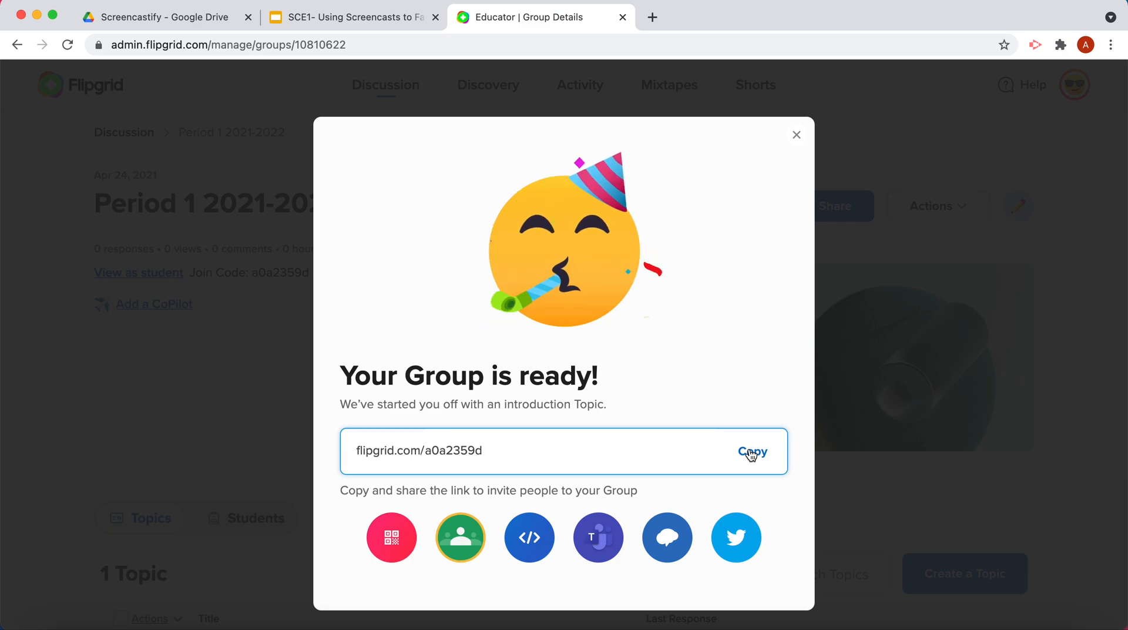
{"action": "left_click", "coordinate": [799, 140]}
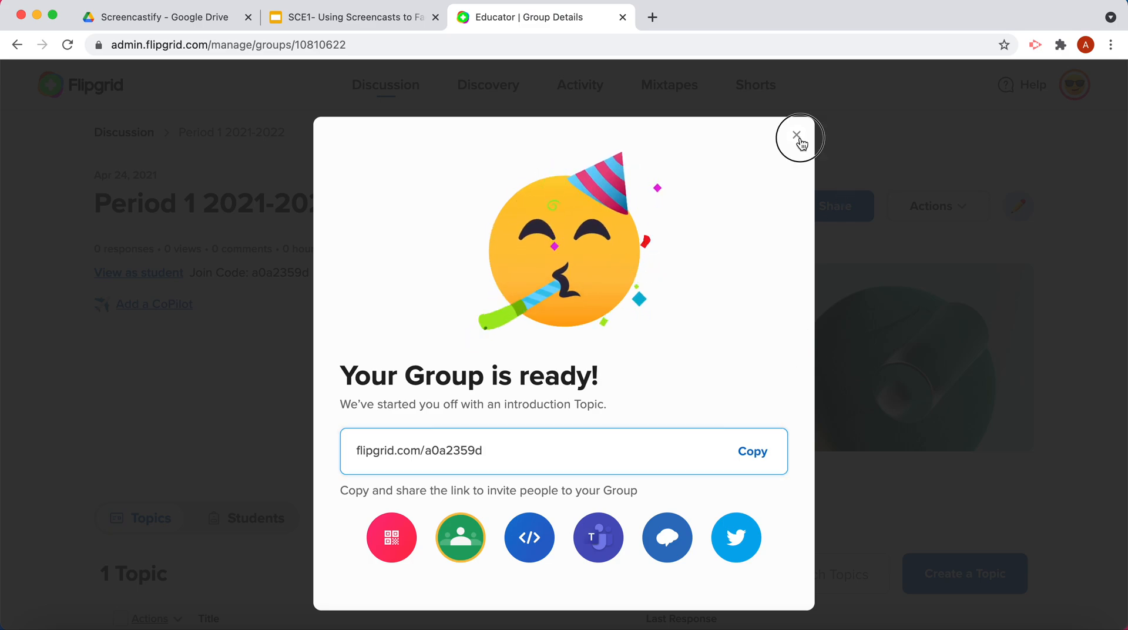
Start a new topic in the Period 1 2021-2022 group and title it "Introductions".
{"action": "scroll", "coordinate": [559, 315], "scroll_direction": "down", "scroll_amount": 1}
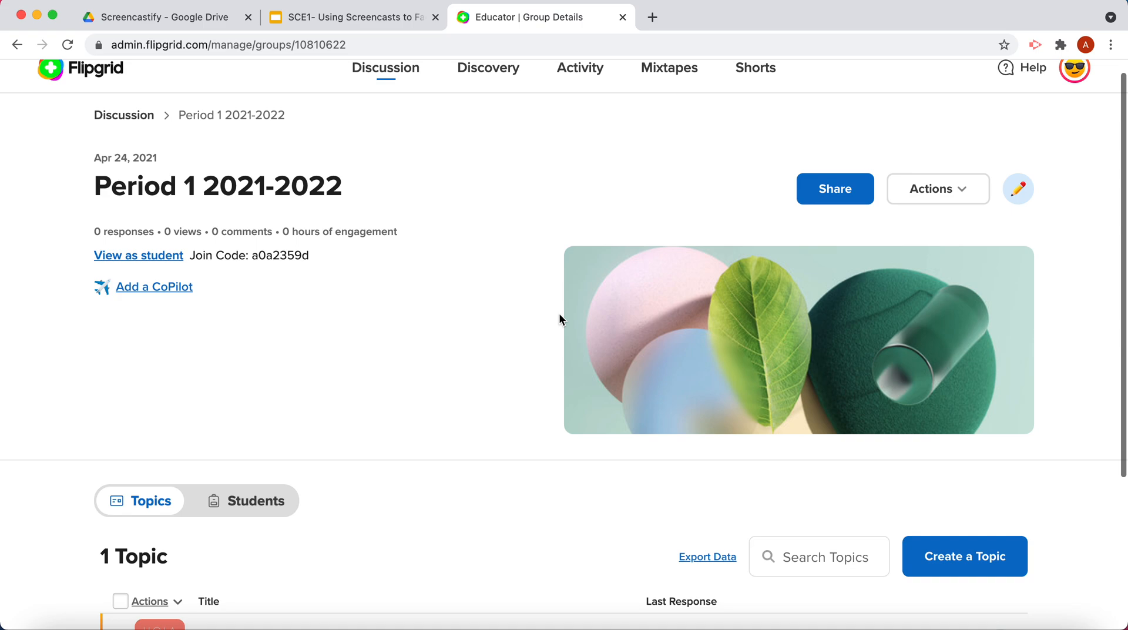
{"action": "scroll", "coordinate": [559, 318], "scroll_direction": "down", "scroll_amount": 5}
{"action": "left_click", "coordinate": [988, 393]}
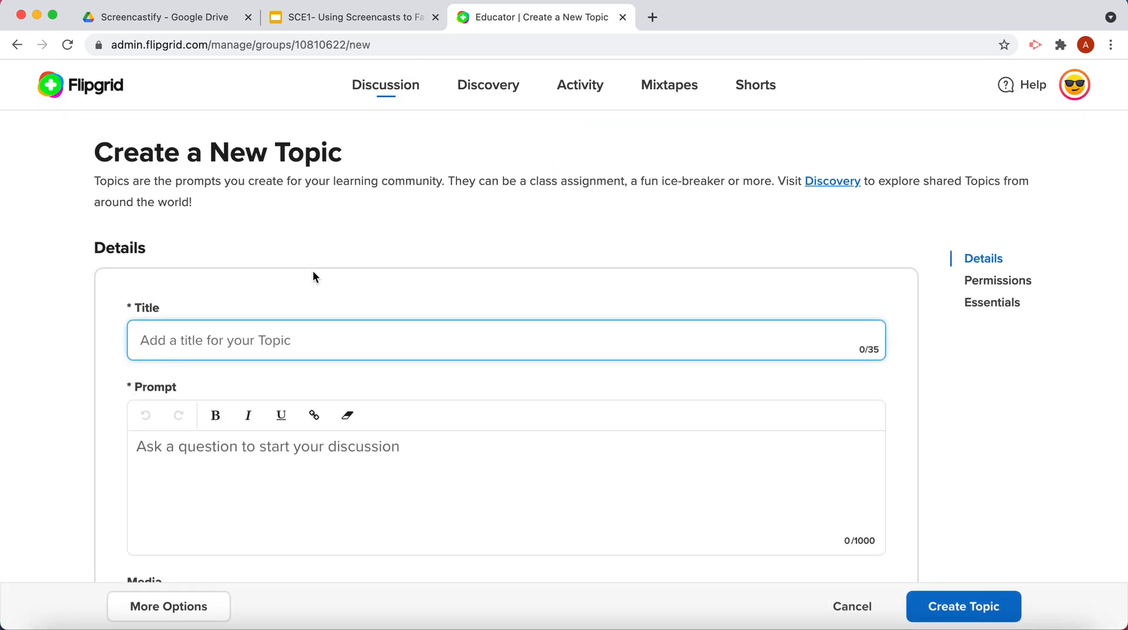
{"action": "type", "text": "Introductions"}
Examine the new topic's prompt, media resources, guest password and Essentials settings.
{"action": "scroll", "coordinate": [564, 317], "scroll_direction": "down", "scroll_amount": 2}
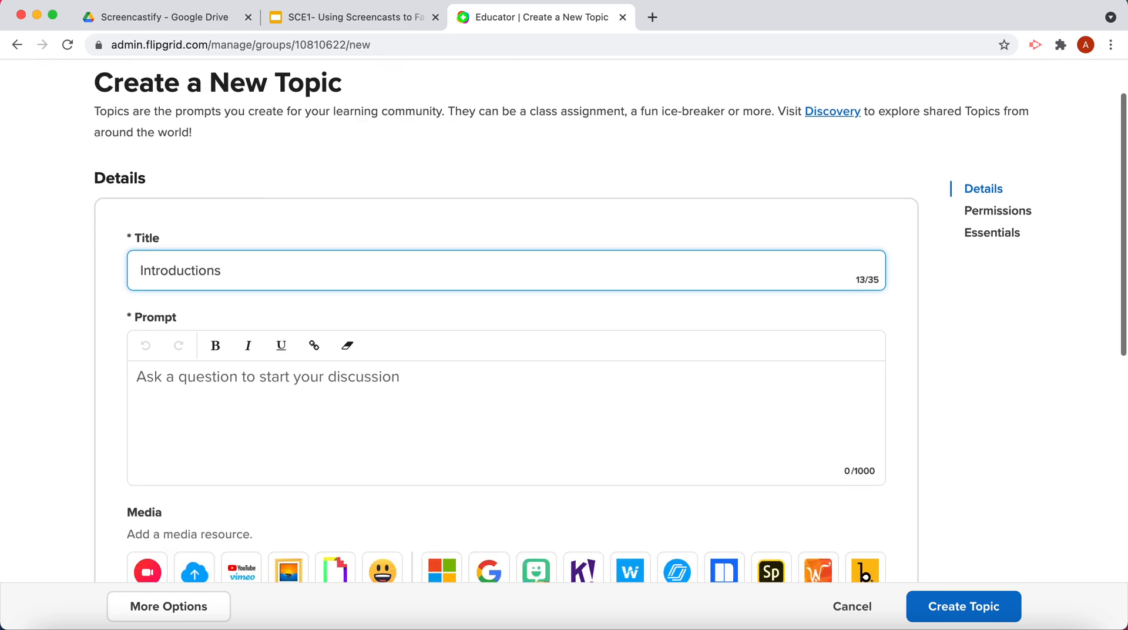
{"action": "left_click", "coordinate": [191, 372]}
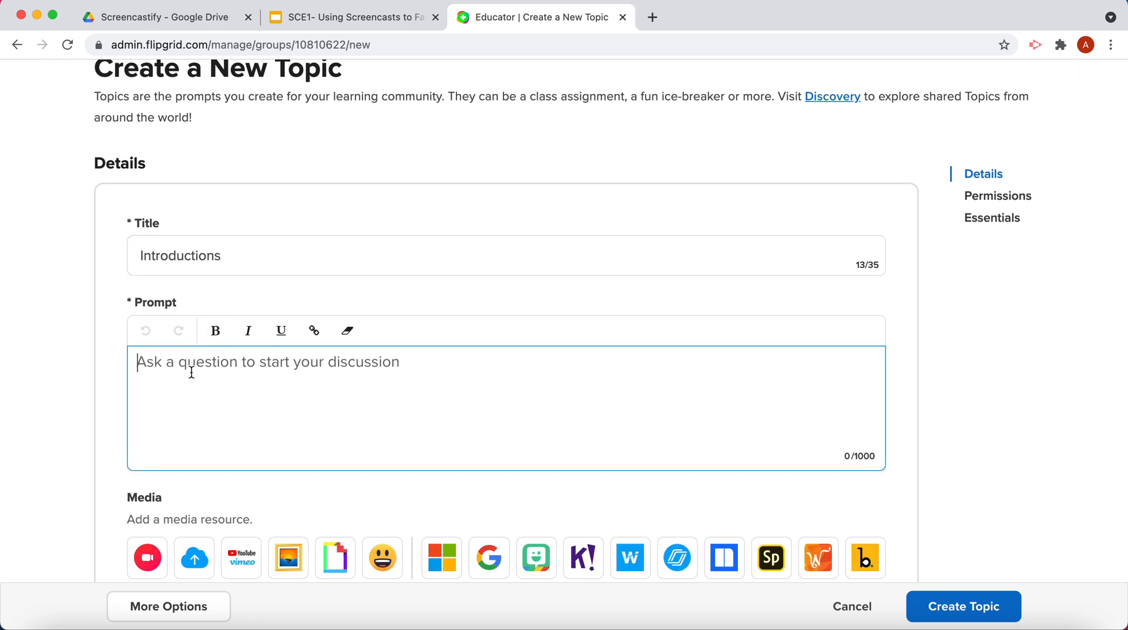
{"action": "scroll", "coordinate": [190, 371], "scroll_direction": "down", "scroll_amount": 5}
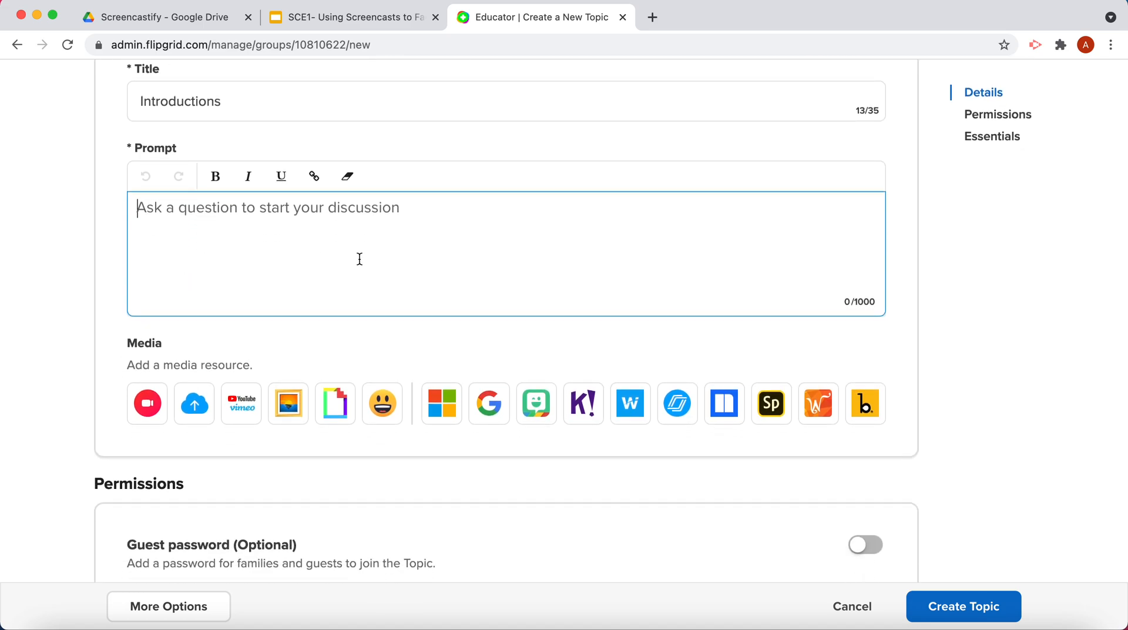
{"action": "scroll", "coordinate": [359, 259], "scroll_direction": "down", "scroll_amount": 2}
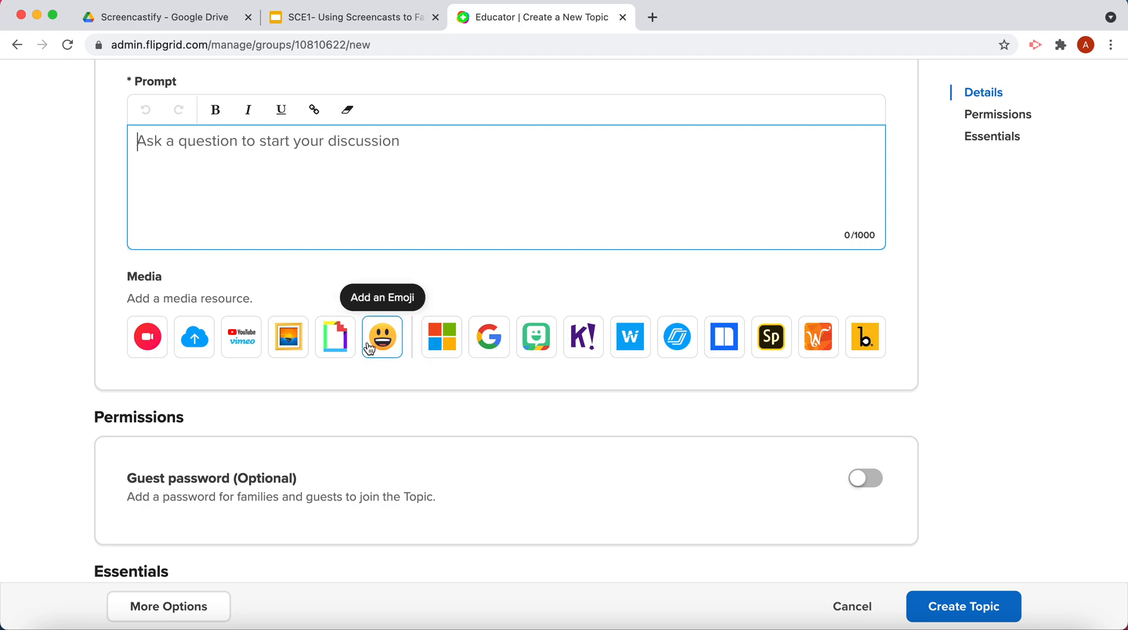
{"action": "scroll", "coordinate": [358, 431], "scroll_direction": "down", "scroll_amount": 3}
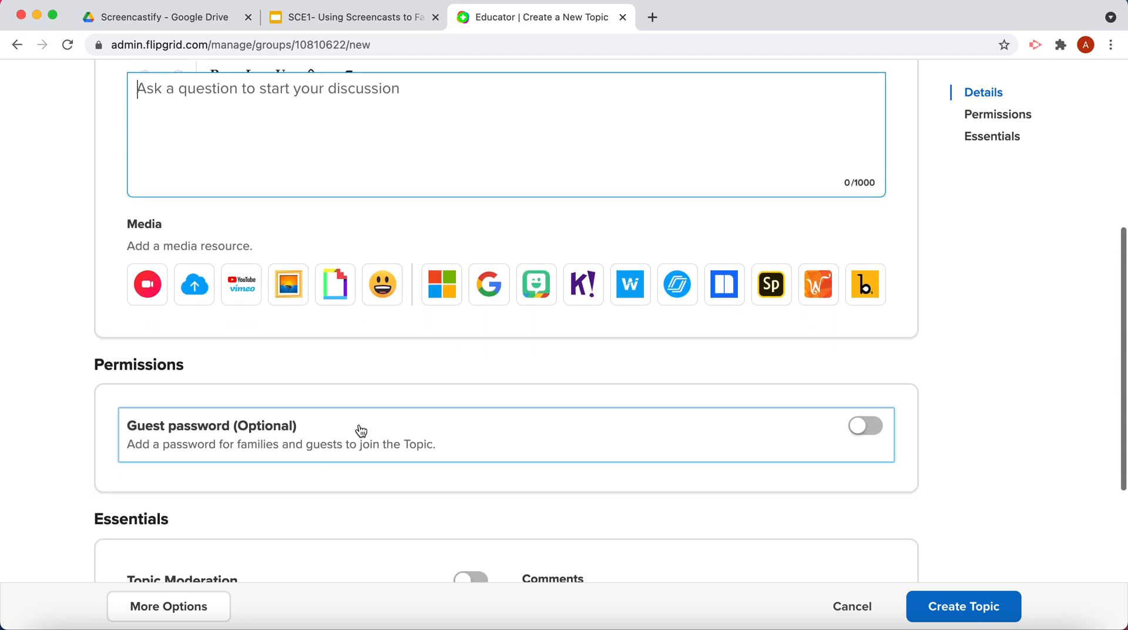
{"action": "scroll", "coordinate": [361, 430], "scroll_direction": "down", "scroll_amount": 2}
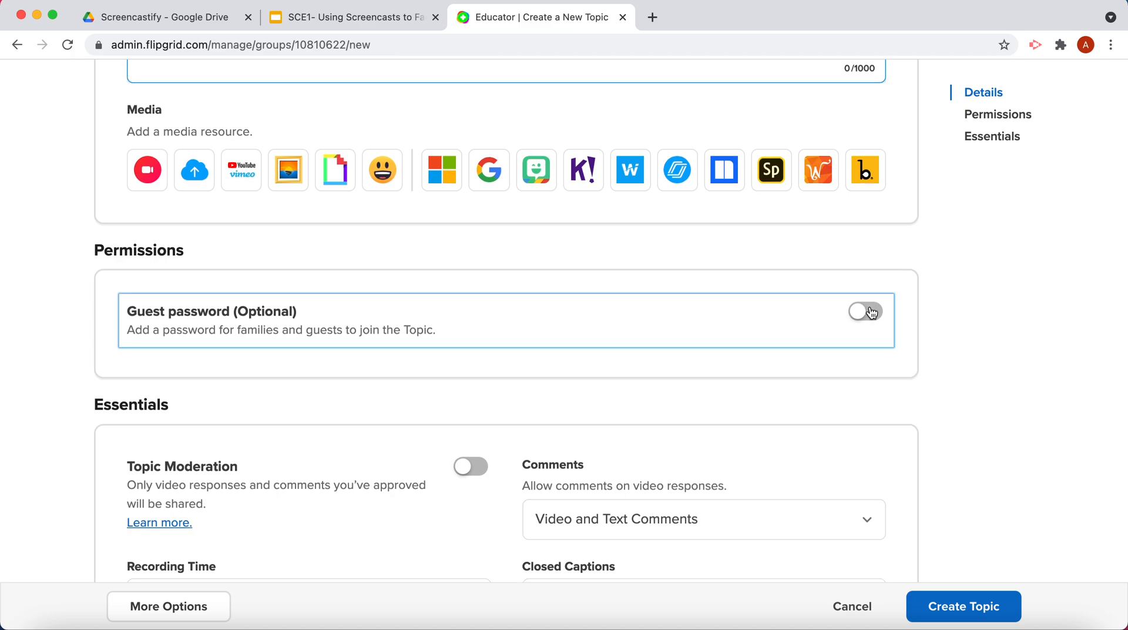
{"action": "scroll", "coordinate": [872, 312], "scroll_direction": "down", "scroll_amount": 3}
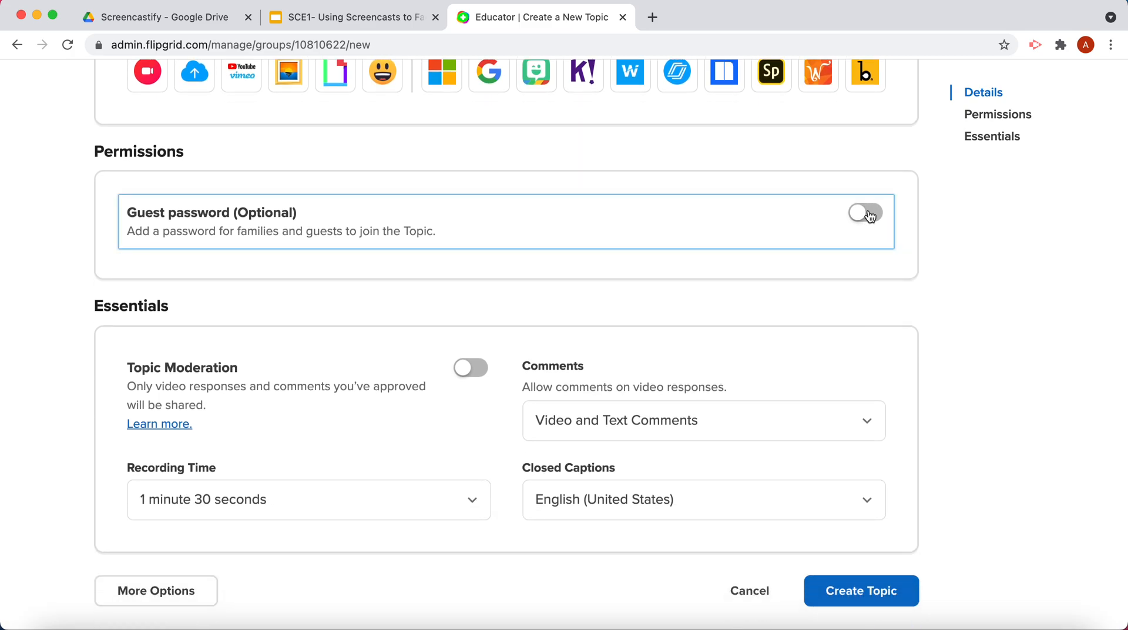
{"action": "scroll", "coordinate": [900, 295], "scroll_direction": "down", "scroll_amount": 2}
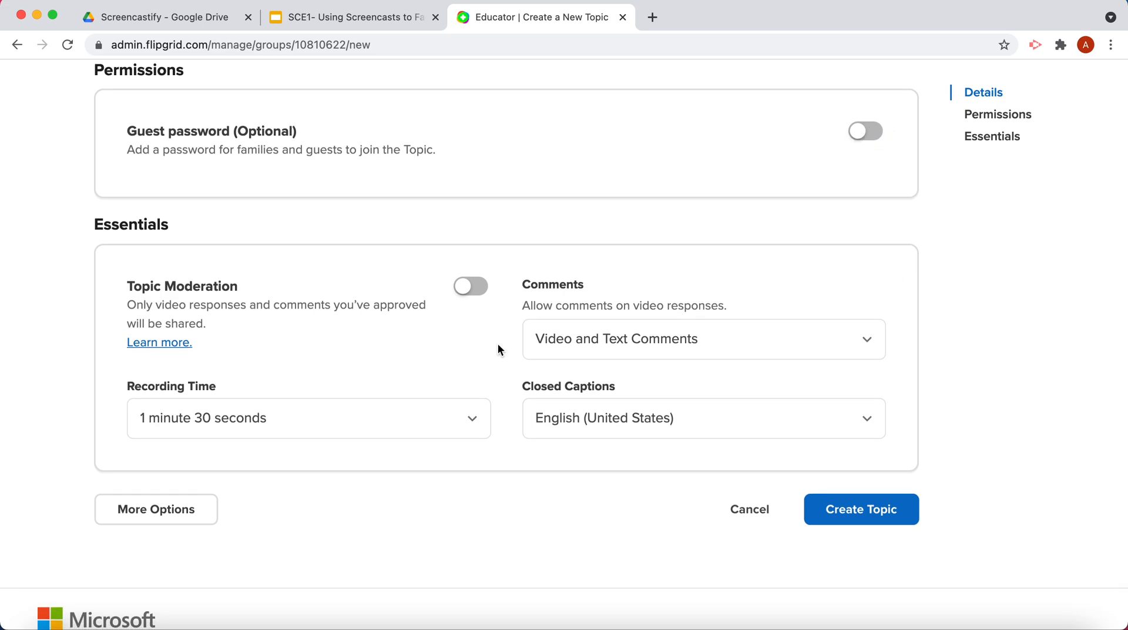
{"action": "scroll", "coordinate": [498, 346], "scroll_direction": "down", "scroll_amount": 2}
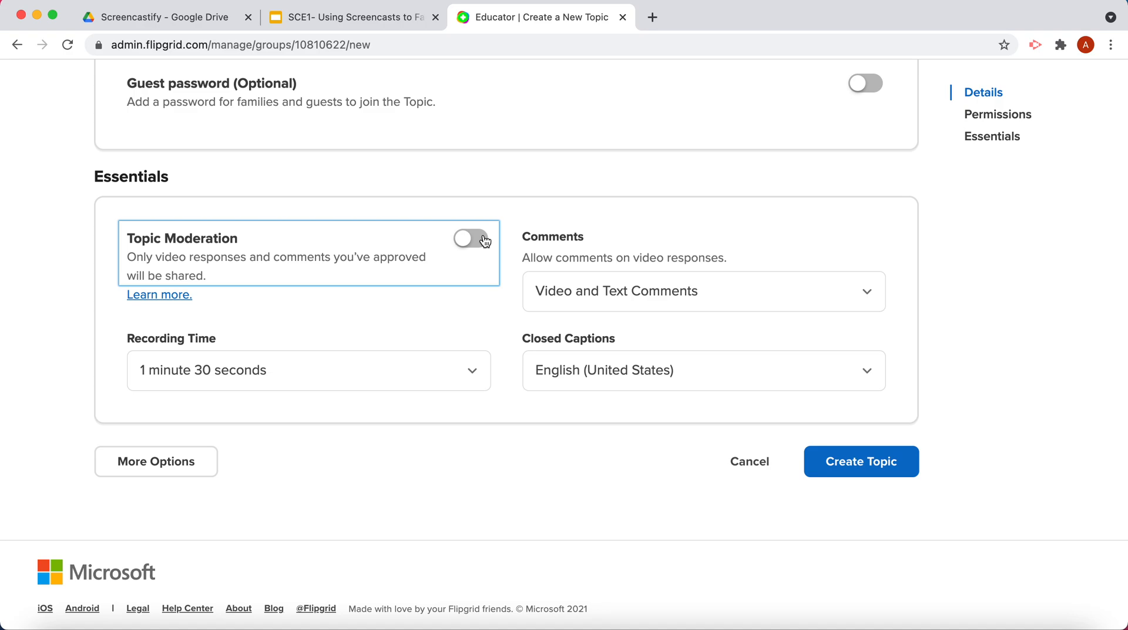
Examine the available recording time lengths for the topic, leaving the selection as it is.
{"action": "left_click", "coordinate": [408, 369]}
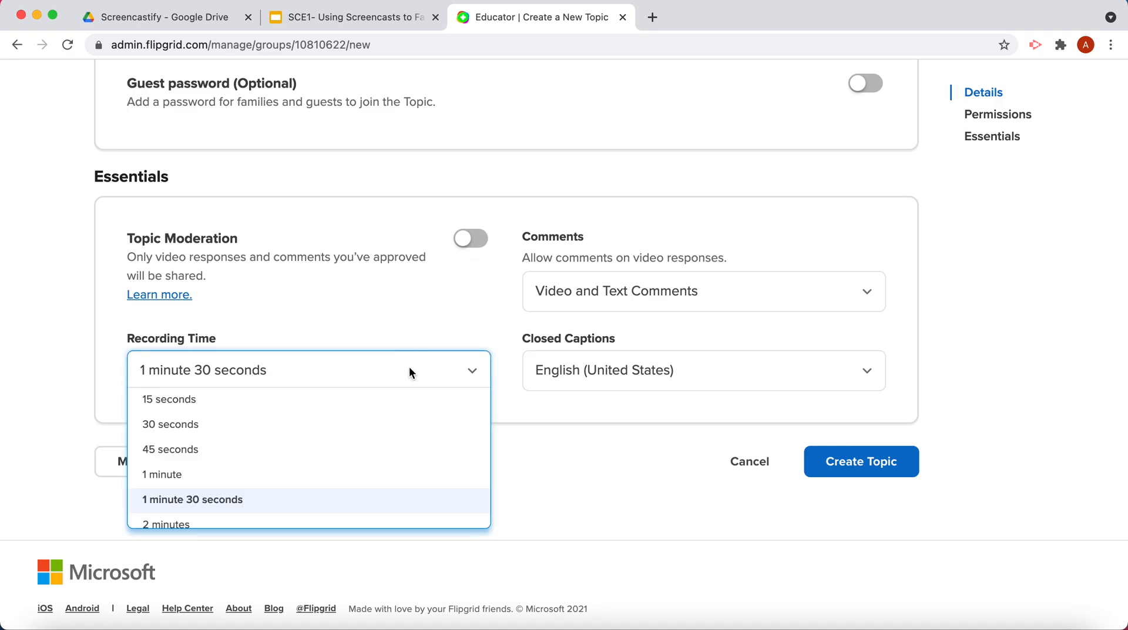
{"action": "scroll", "coordinate": [373, 453], "scroll_direction": "down", "scroll_amount": 3}
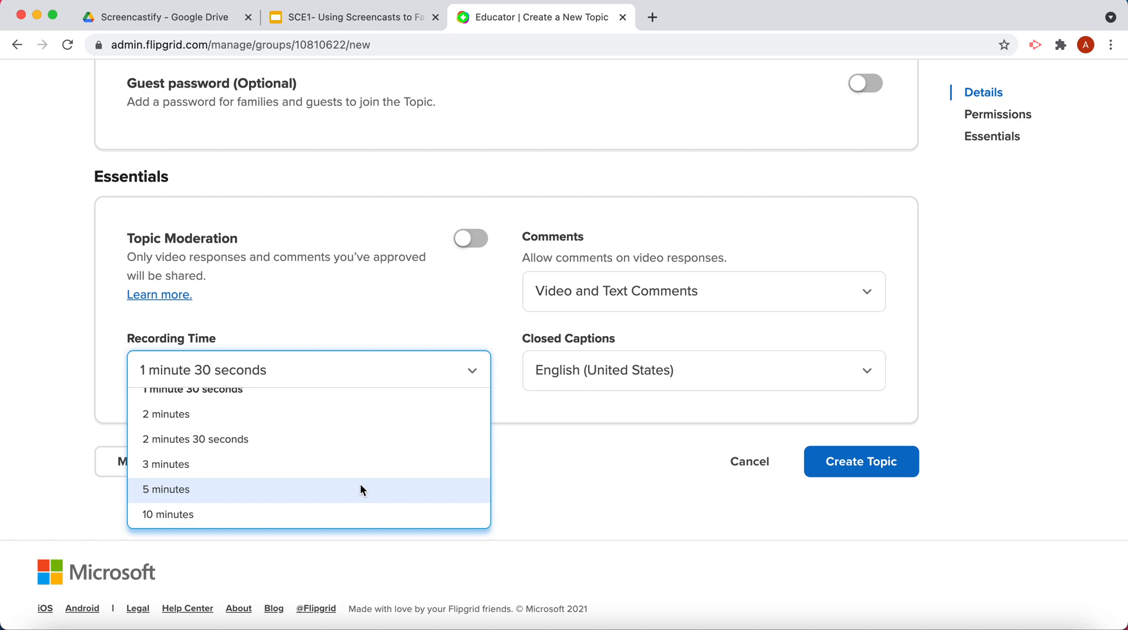
{"action": "left_click", "coordinate": [603, 452]}
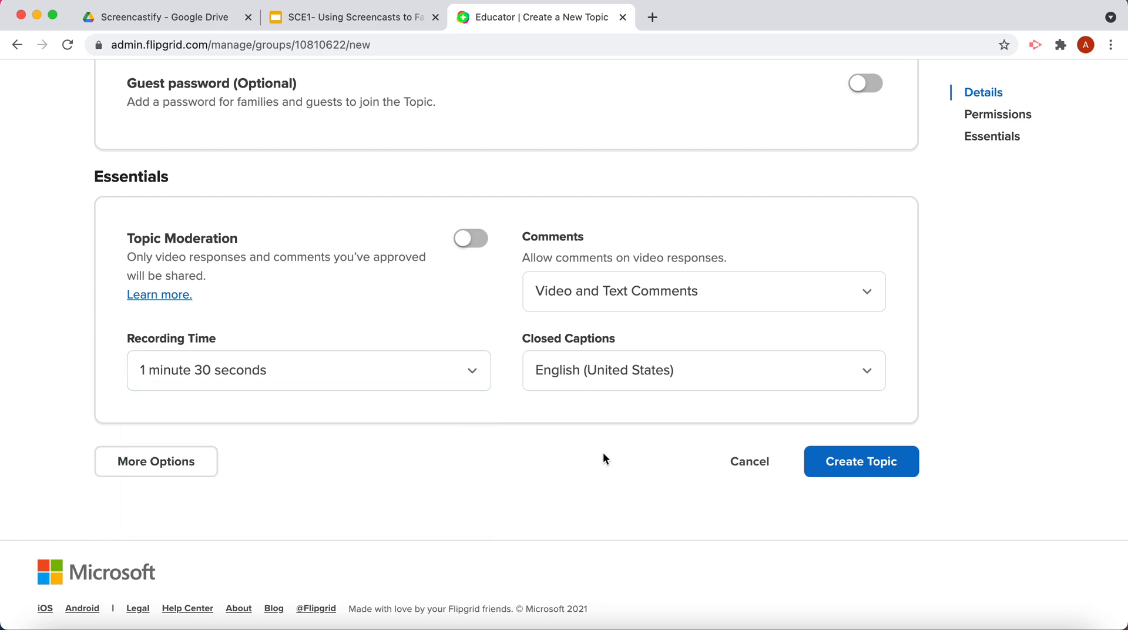
{"action": "left_click", "coordinate": [340, 368]}
{"action": "left_click", "coordinate": [530, 463]}
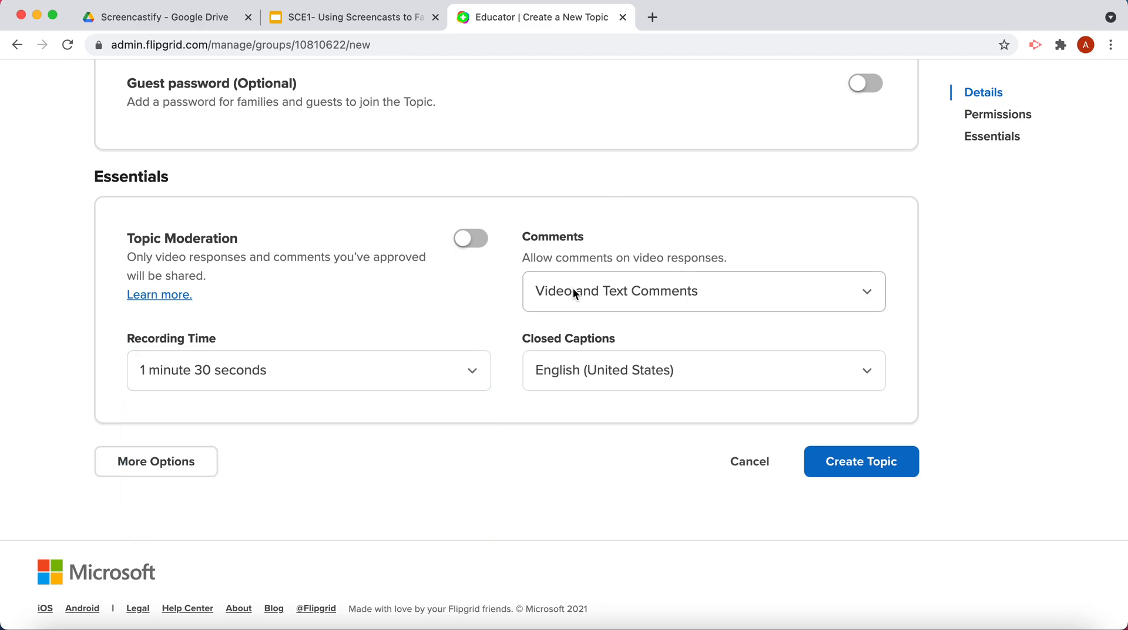
Examine the comment options available for the topic's video responses, leaving the selection as it is.
{"action": "left_click", "coordinate": [575, 308]}
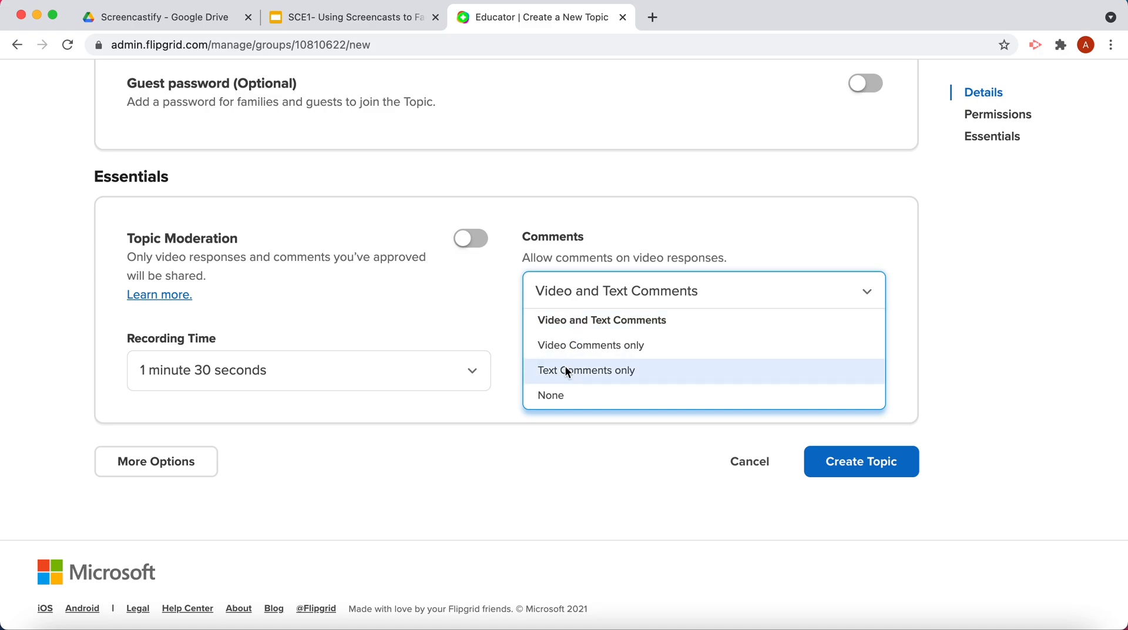
{"action": "left_click", "coordinate": [534, 489]}
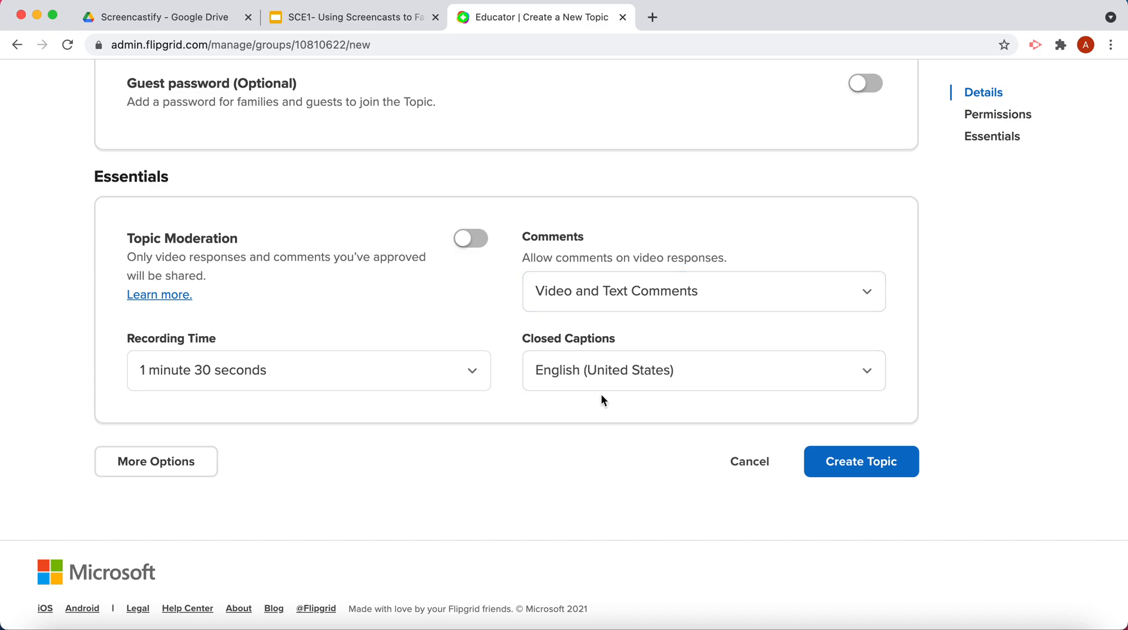
Enter "Introduce yourself to your classmates" as the Introductions topic's prompt and create the topic.
{"action": "left_click", "coordinate": [835, 459]}
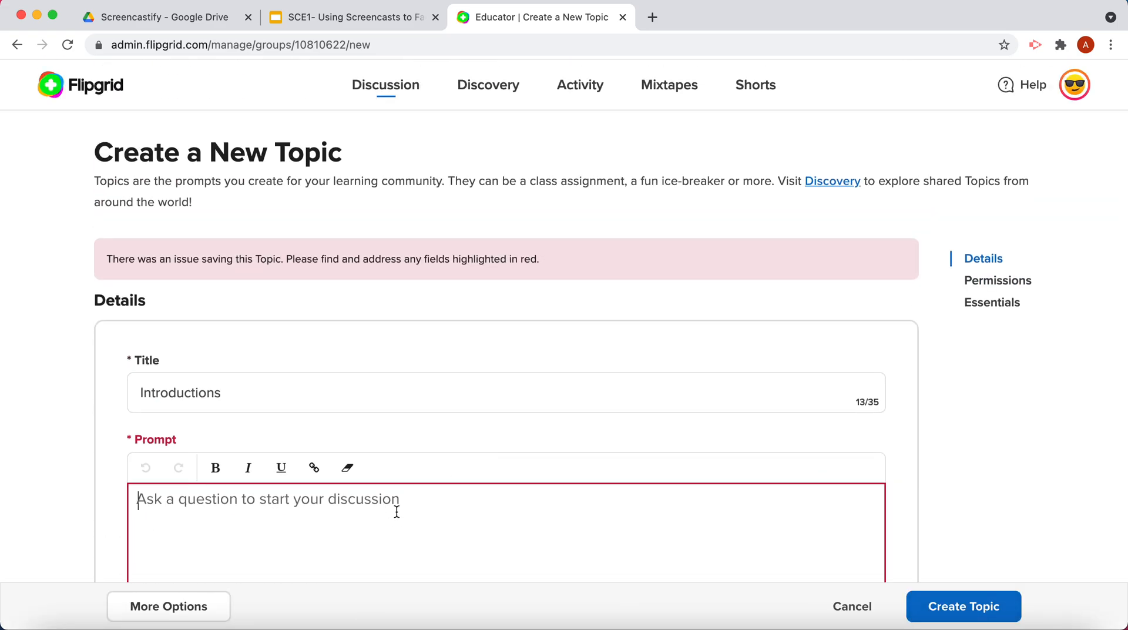
{"action": "type", "text": "Intro"}
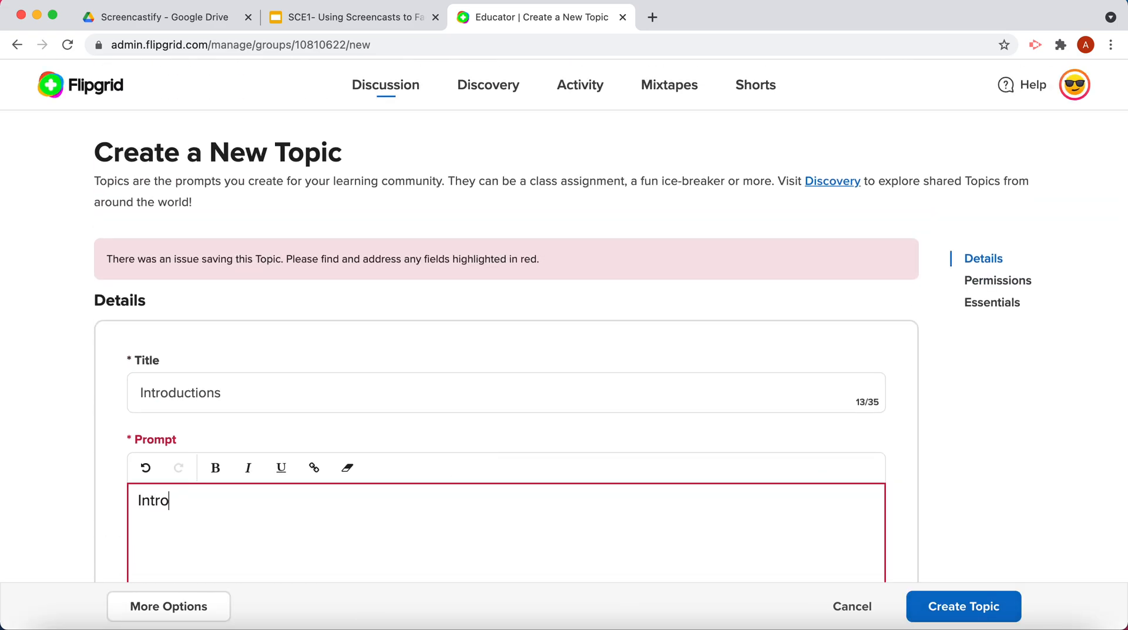
{"action": "type", "text": "duce yourse"}
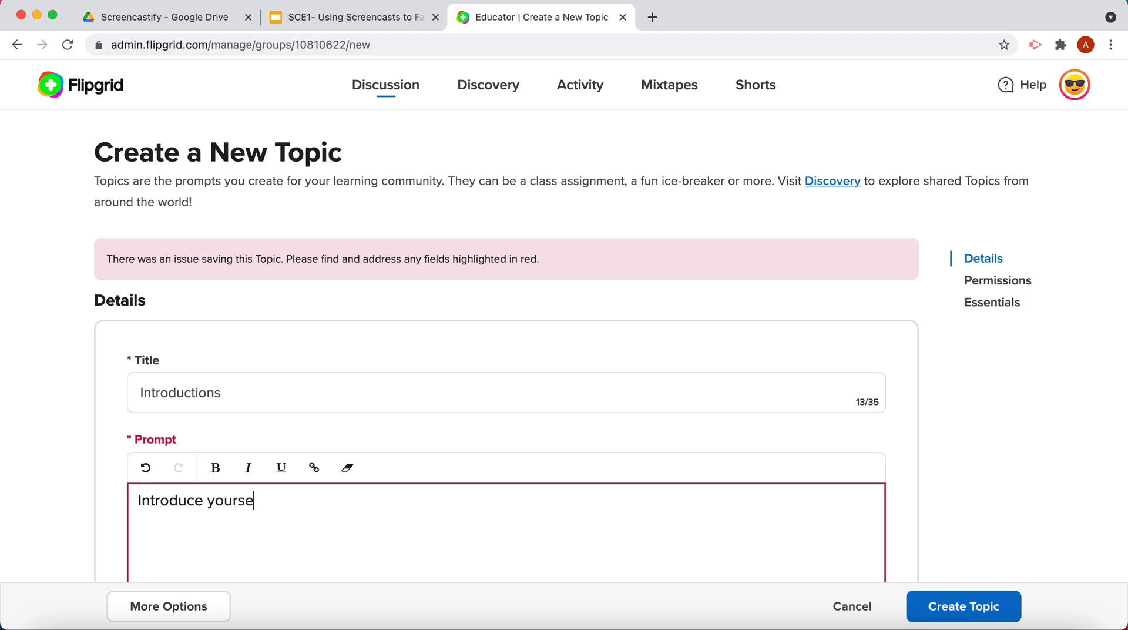
{"action": "type", "text": "lf to your classmates"}
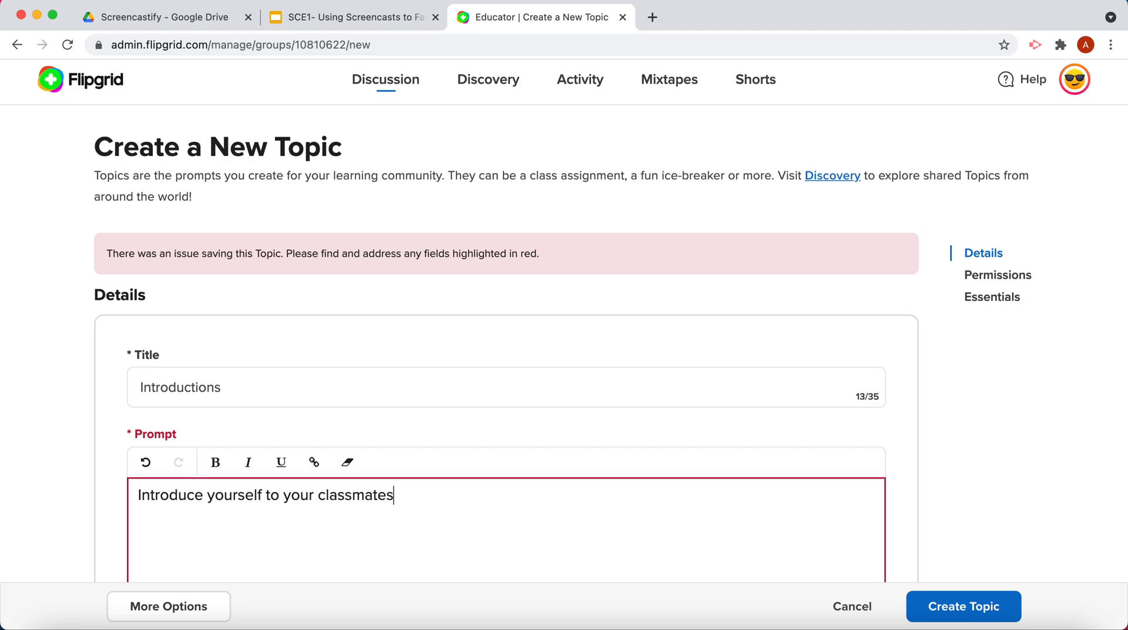
{"action": "scroll", "coordinate": [443, 483], "scroll_direction": "down", "scroll_amount": 15}
{"action": "left_click", "coordinate": [830, 445]}
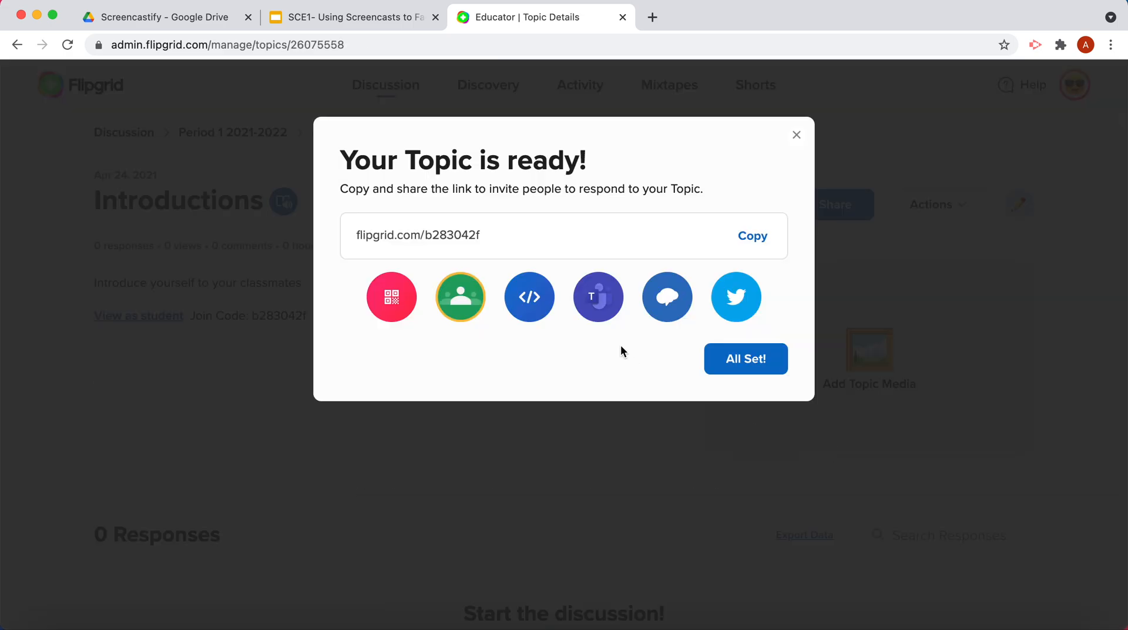
Copy the new topic's share link and dismiss the topic-ready dialog.
{"action": "left_click", "coordinate": [748, 241]}
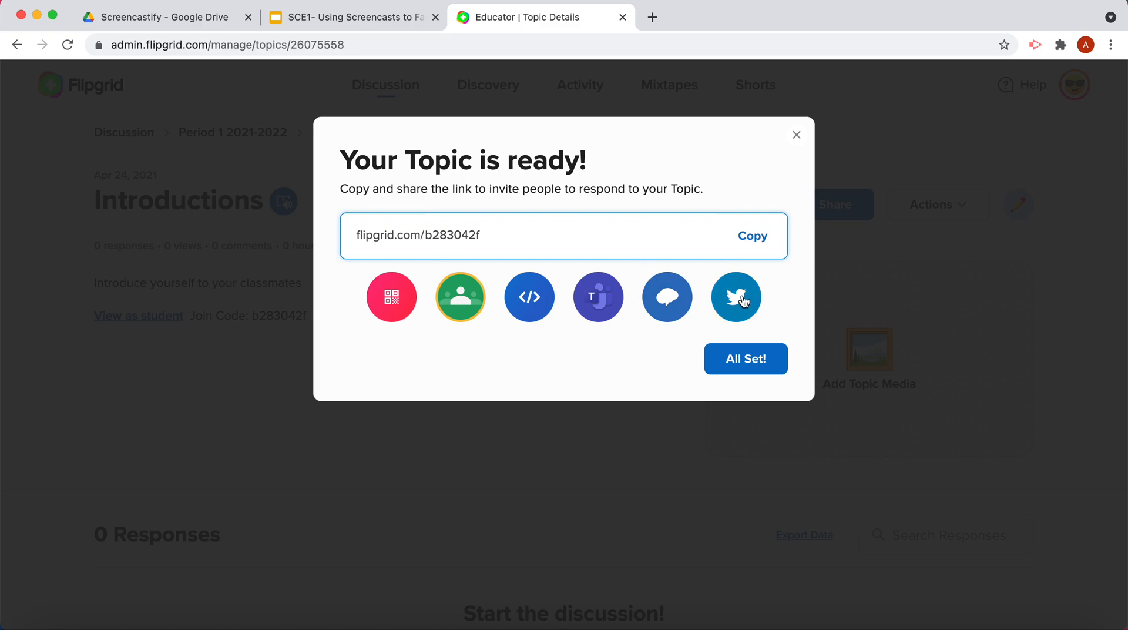
{"action": "left_click", "coordinate": [749, 236]}
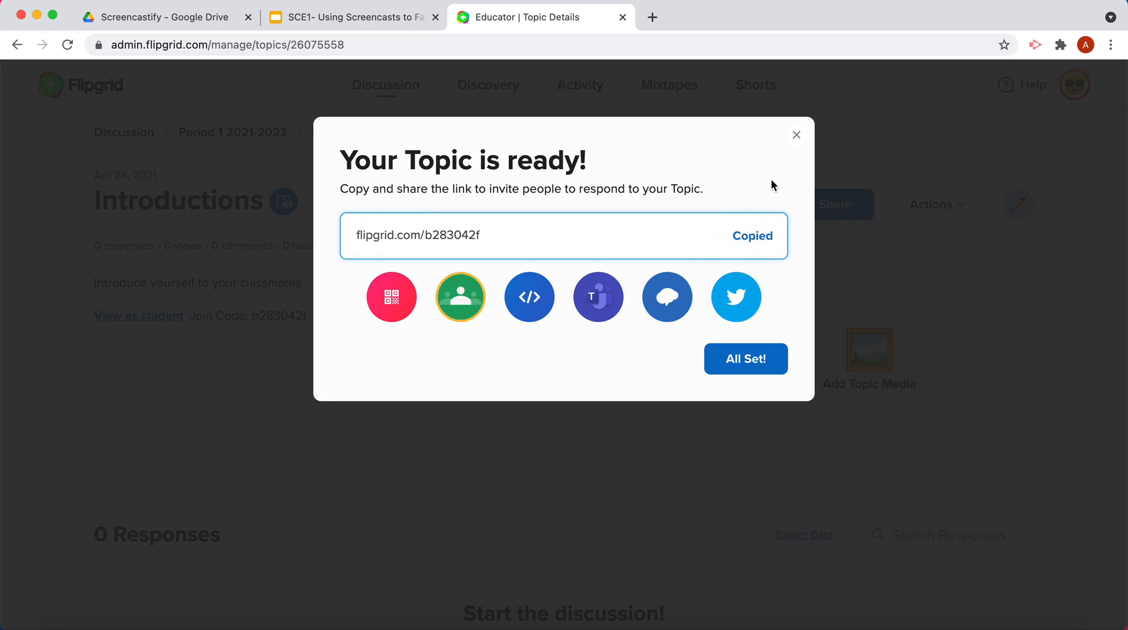
{"action": "left_click", "coordinate": [750, 359]}
Open the recorder for a response to the Introductions topic and allow the site to use the microphone and camera.
{"action": "scroll", "coordinate": [406, 393], "scroll_direction": "down", "scroll_amount": 3}
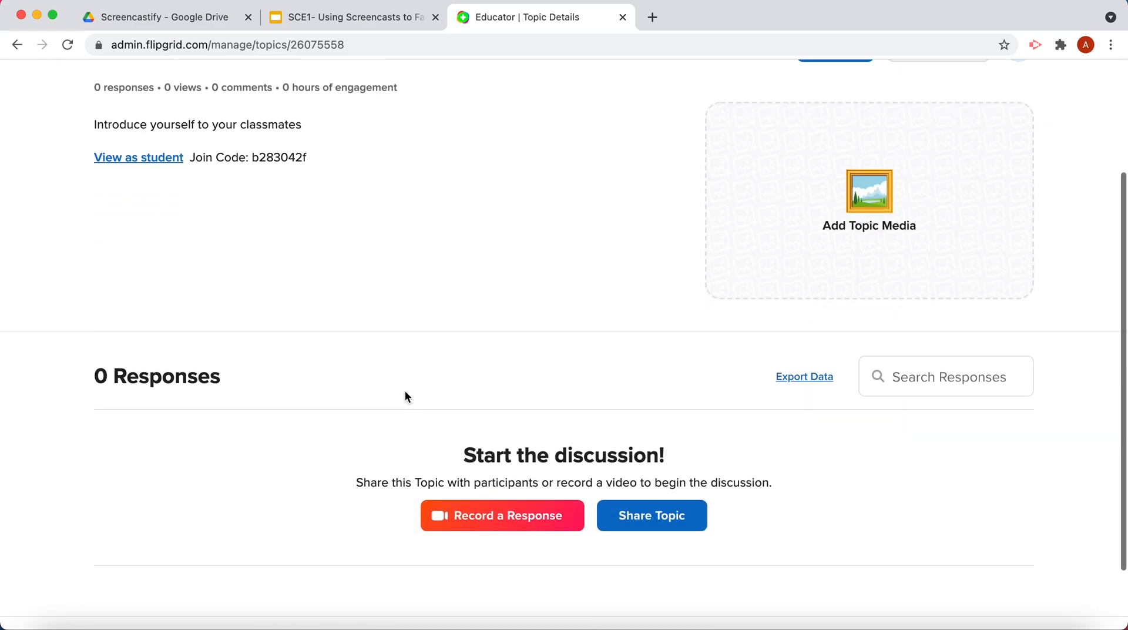
{"action": "scroll", "coordinate": [405, 392], "scroll_direction": "up", "scroll_amount": 3}
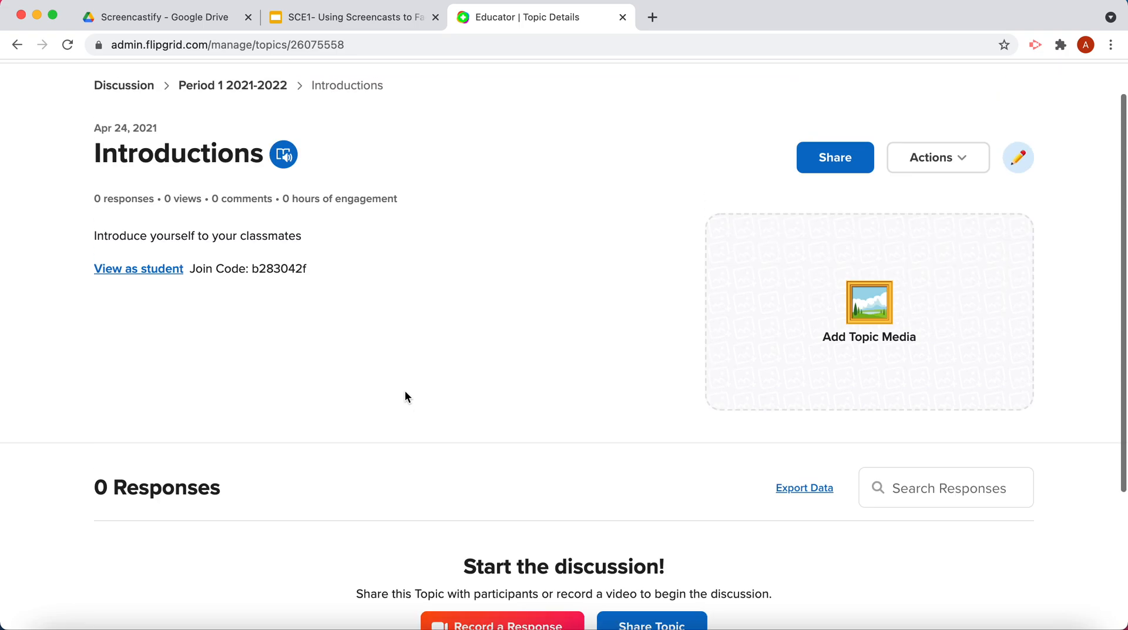
{"action": "scroll", "coordinate": [406, 392], "scroll_direction": "down", "scroll_amount": 1}
{"action": "scroll", "coordinate": [404, 390], "scroll_direction": "down", "scroll_amount": 1}
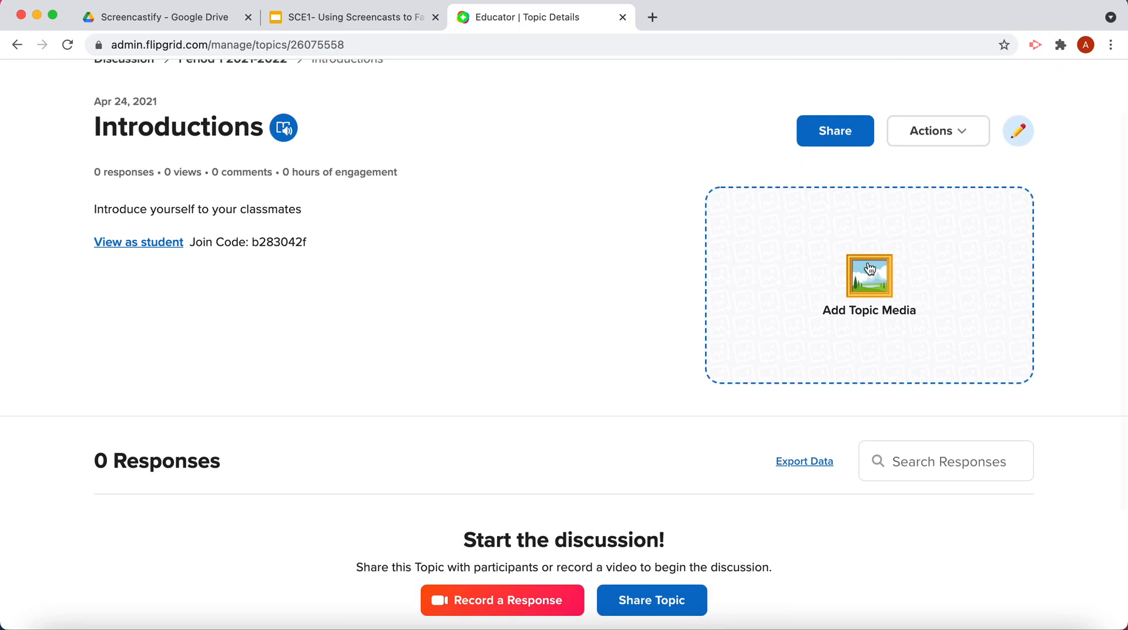
{"action": "scroll", "coordinate": [500, 381], "scroll_direction": "down", "scroll_amount": 3}
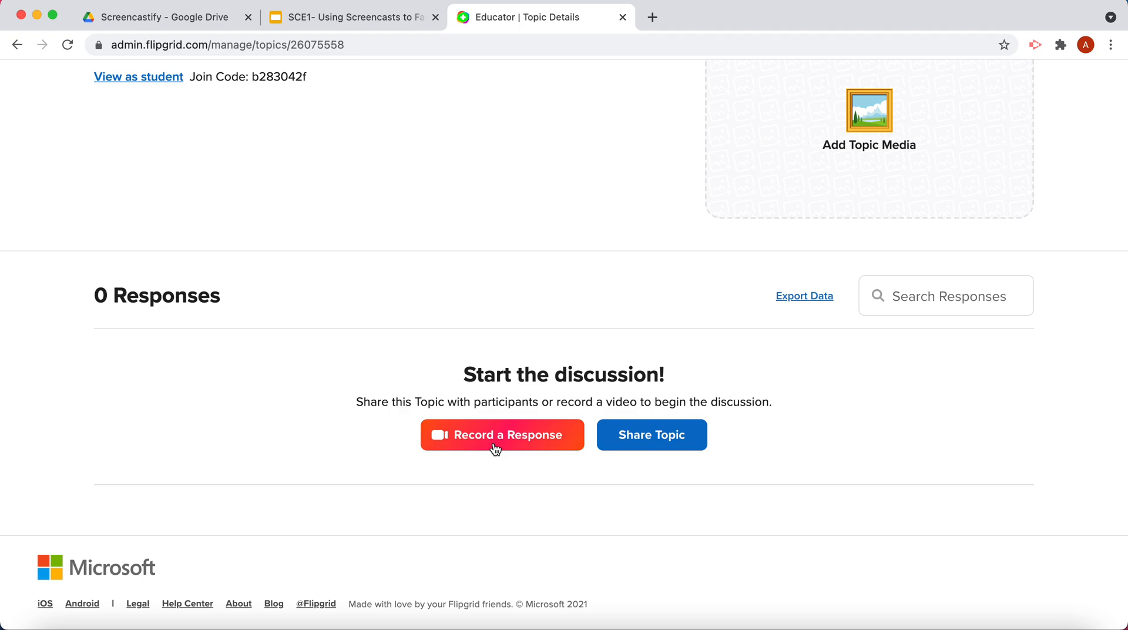
{"action": "left_click", "coordinate": [494, 446]}
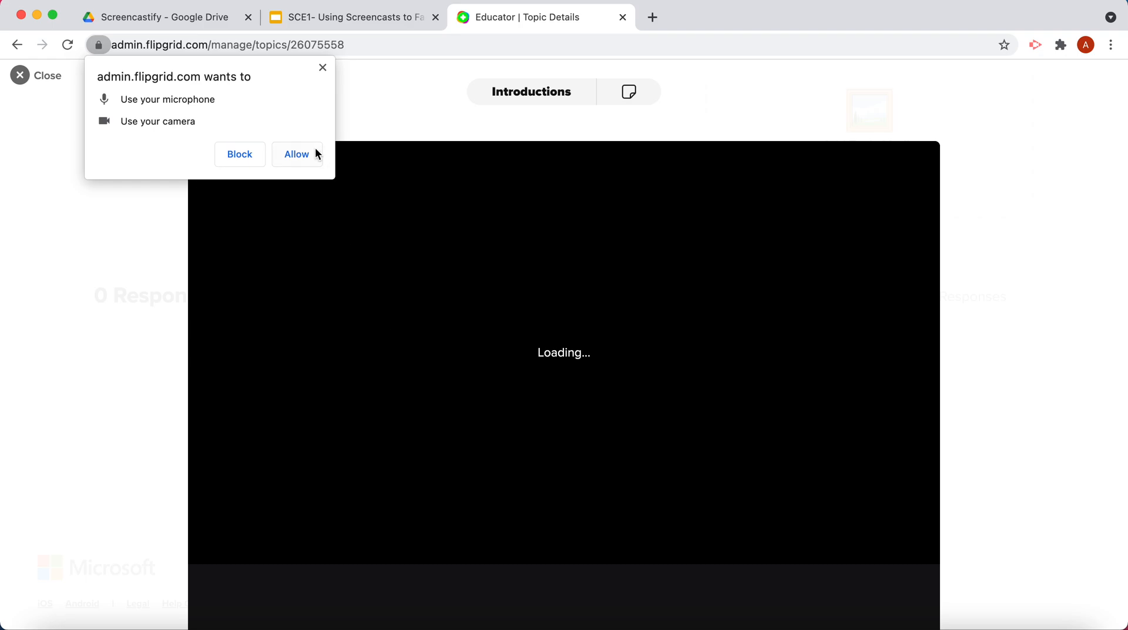
{"action": "left_click", "coordinate": [297, 154]}
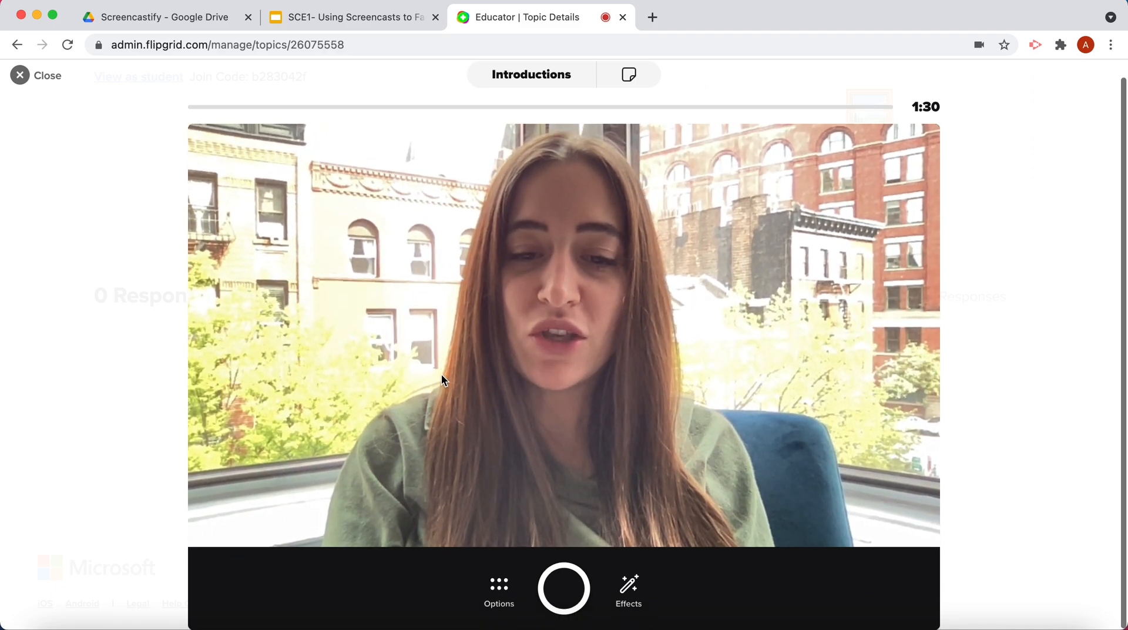
Turn microphone-only recording on in the recorder options and switch it back off.
{"action": "left_click", "coordinate": [509, 592]}
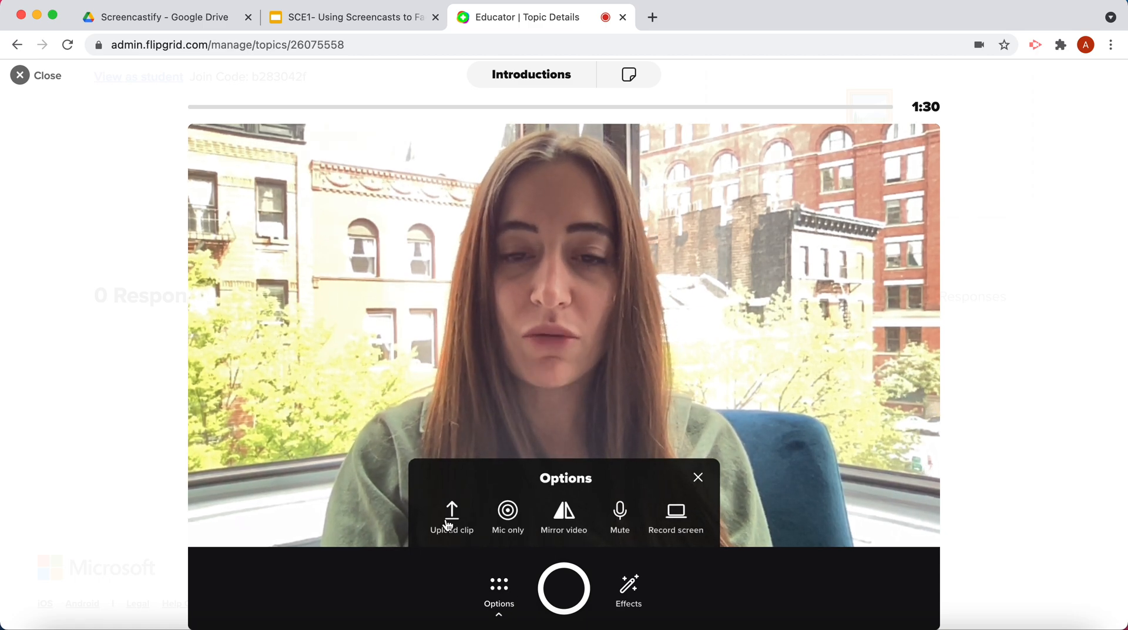
{"action": "left_click", "coordinate": [499, 521]}
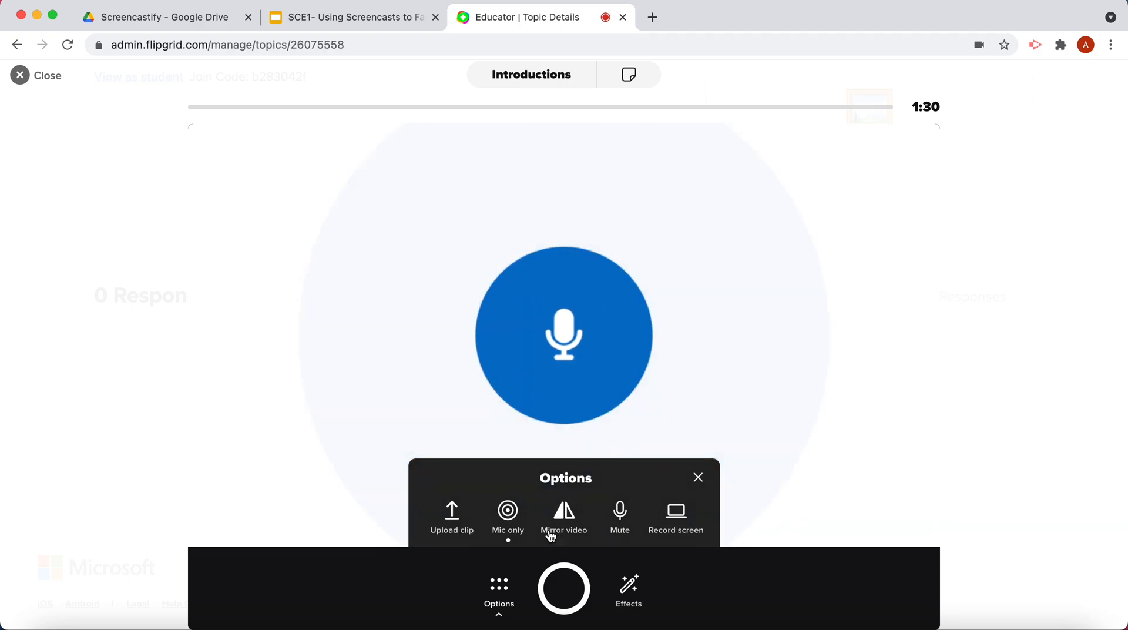
{"action": "left_click", "coordinate": [509, 525]}
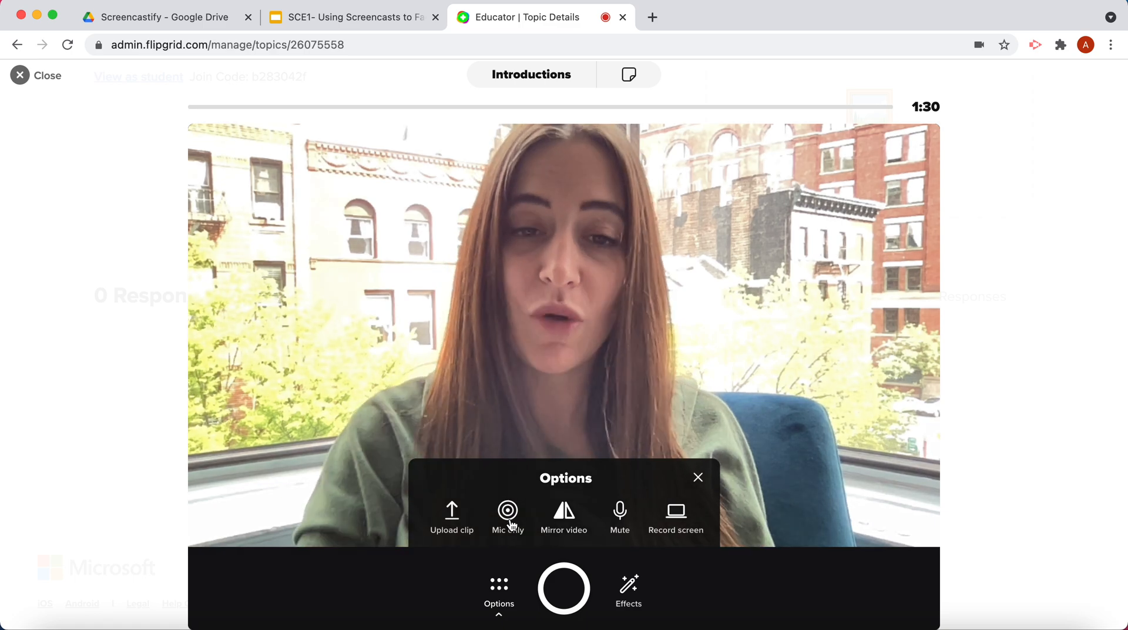
Start a screen recording for the response, sharing the entire screen.
{"action": "left_click", "coordinate": [677, 520]}
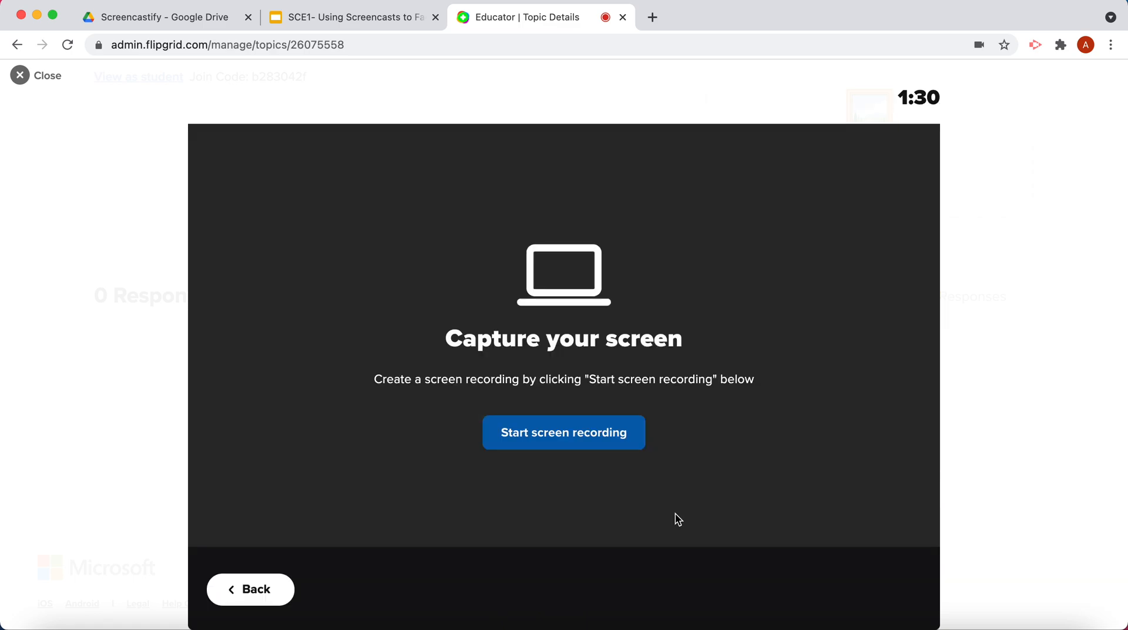
{"action": "left_click", "coordinate": [562, 440]}
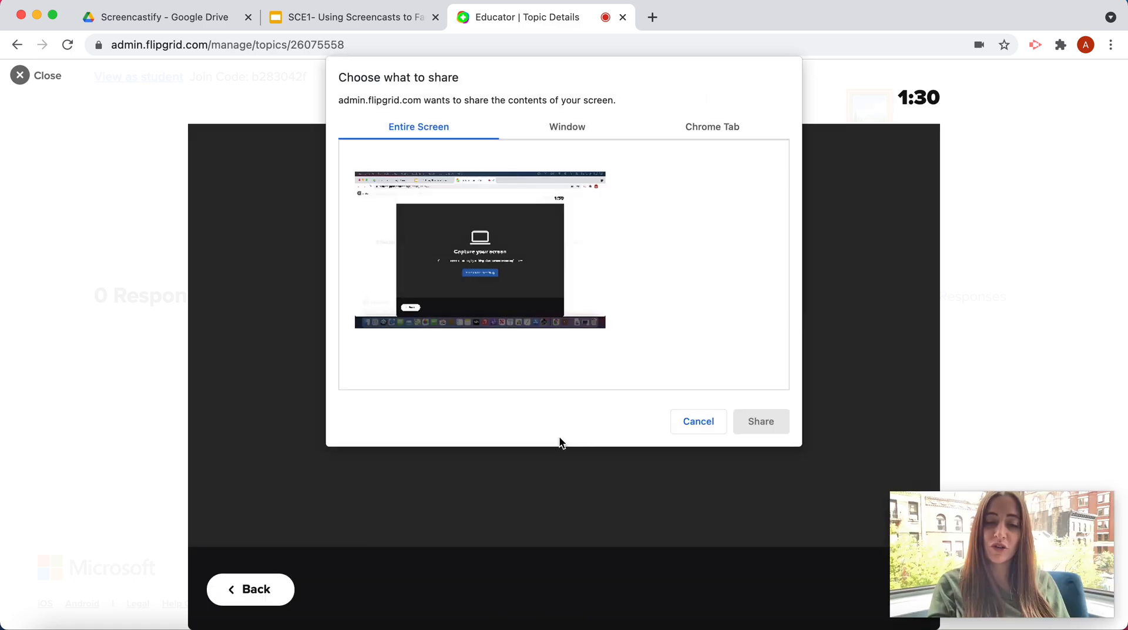
{"action": "left_click", "coordinate": [515, 308]}
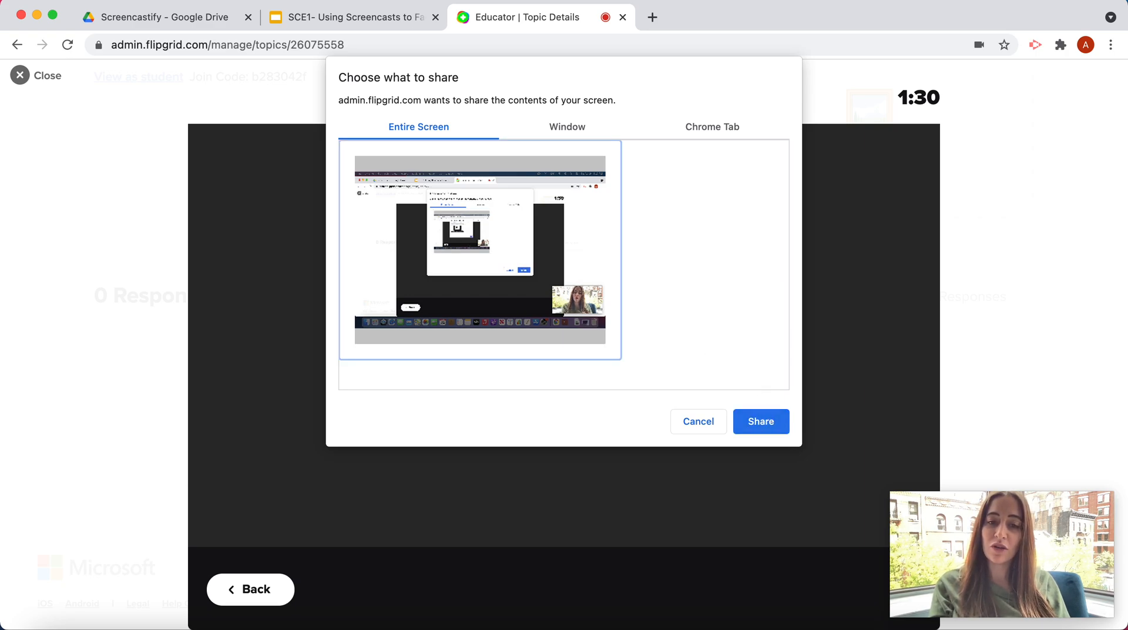
{"action": "left_click", "coordinate": [761, 421]}
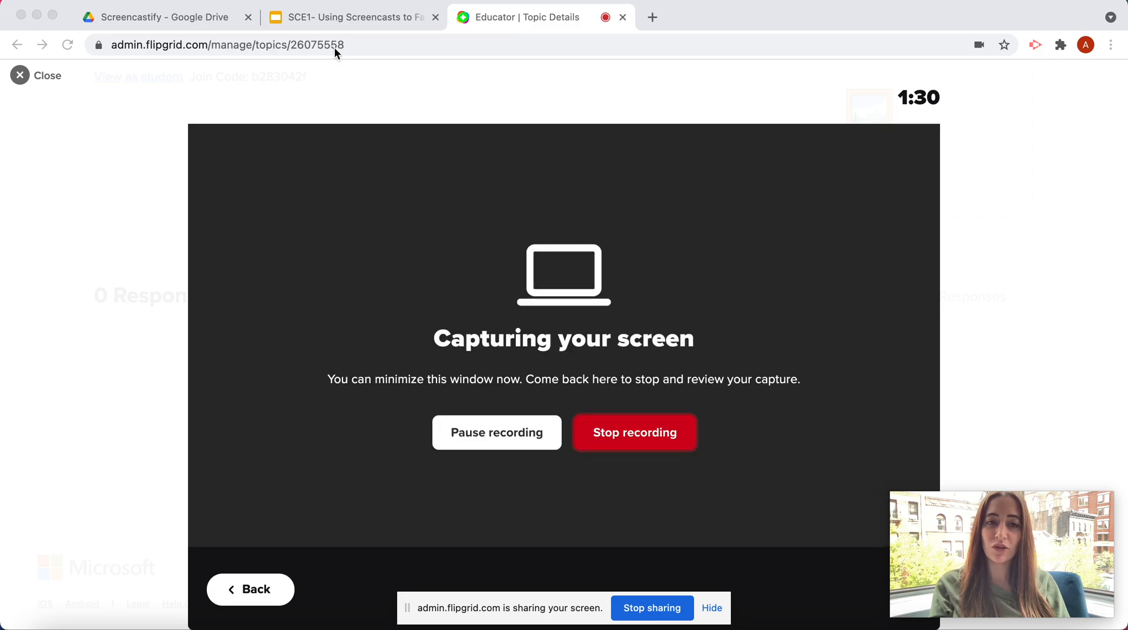
Switch to the "SCE1- Using Screencasts to Facilitate Learning" presentation in Google Slides and show slides 1 to 4, ending back on slide 1.
{"action": "left_click", "coordinate": [332, 19]}
{"action": "left_click", "coordinate": [81, 210]}
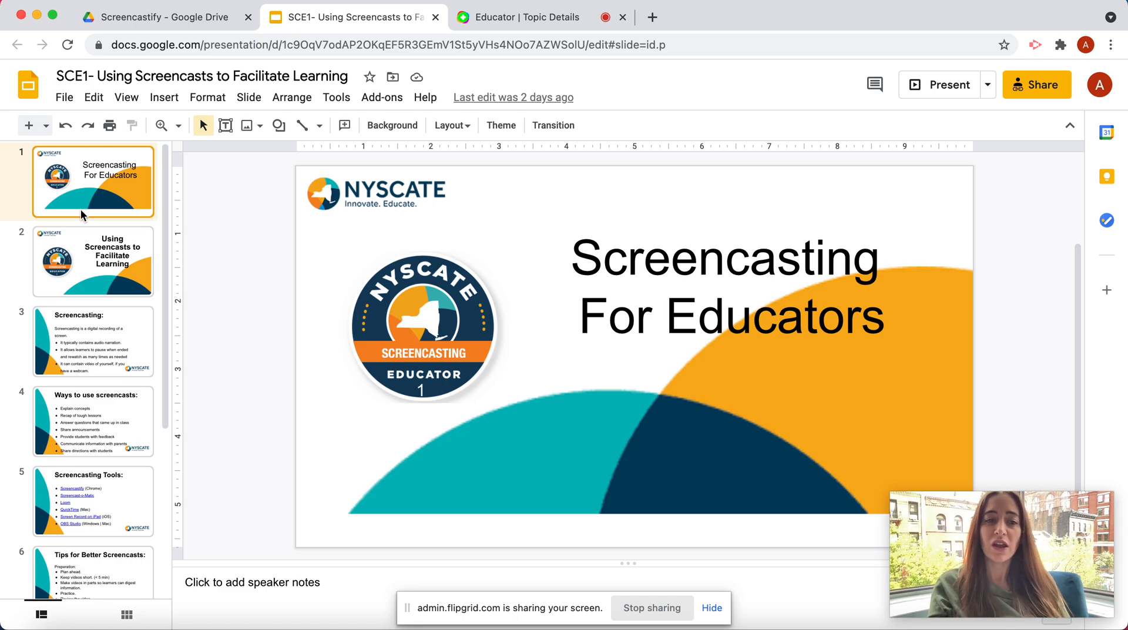
{"action": "left_click", "coordinate": [84, 274]}
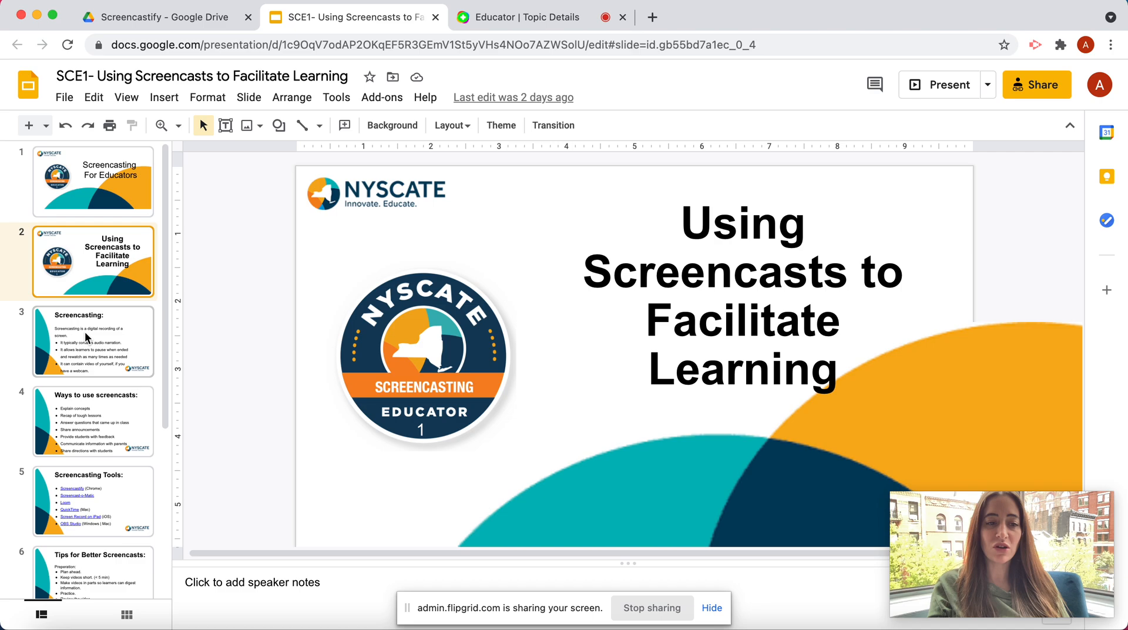
{"action": "left_click", "coordinate": [85, 343]}
{"action": "left_click", "coordinate": [84, 394]}
{"action": "left_click", "coordinate": [86, 200]}
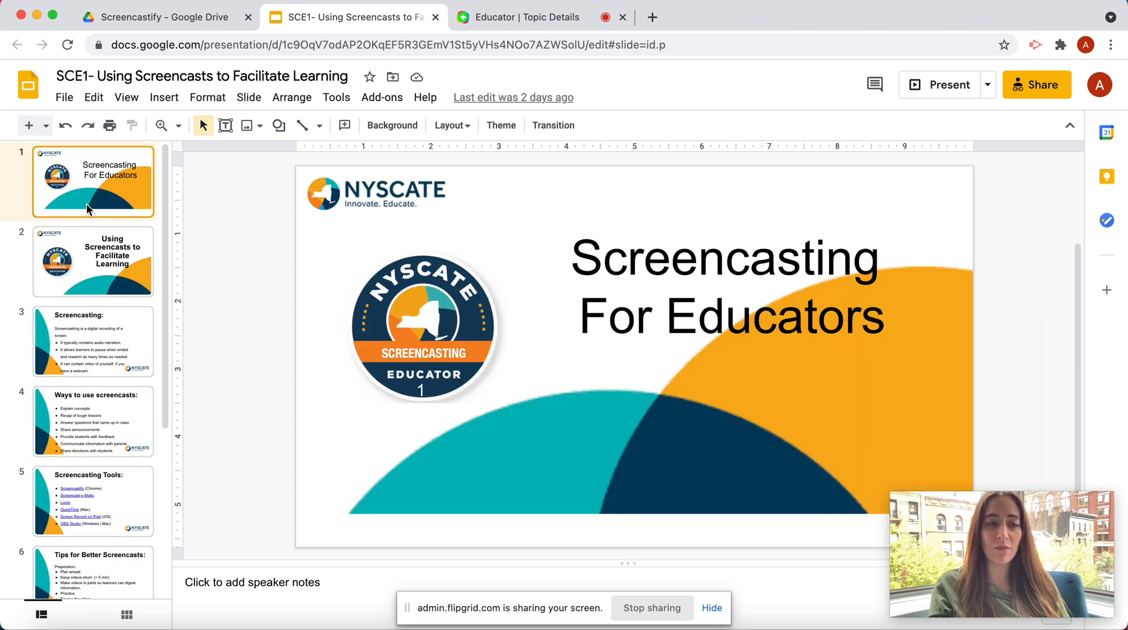
Switch back to Flipgrid, stop the screen recording and pause its preview playback.
{"action": "left_click", "coordinate": [527, 17]}
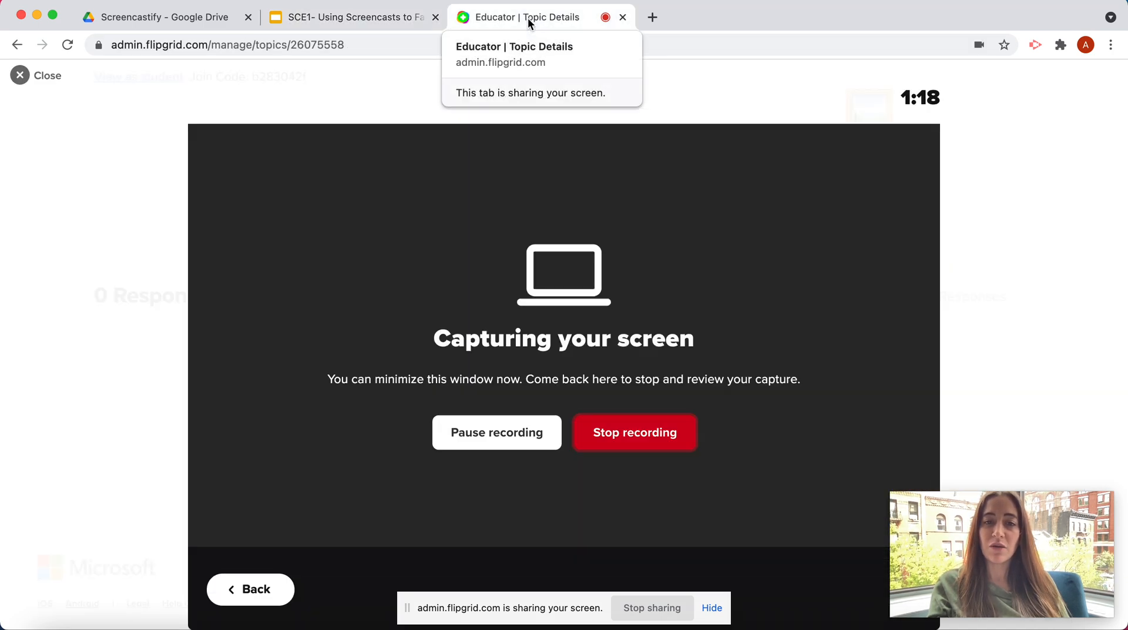
{"action": "left_click", "coordinate": [618, 429]}
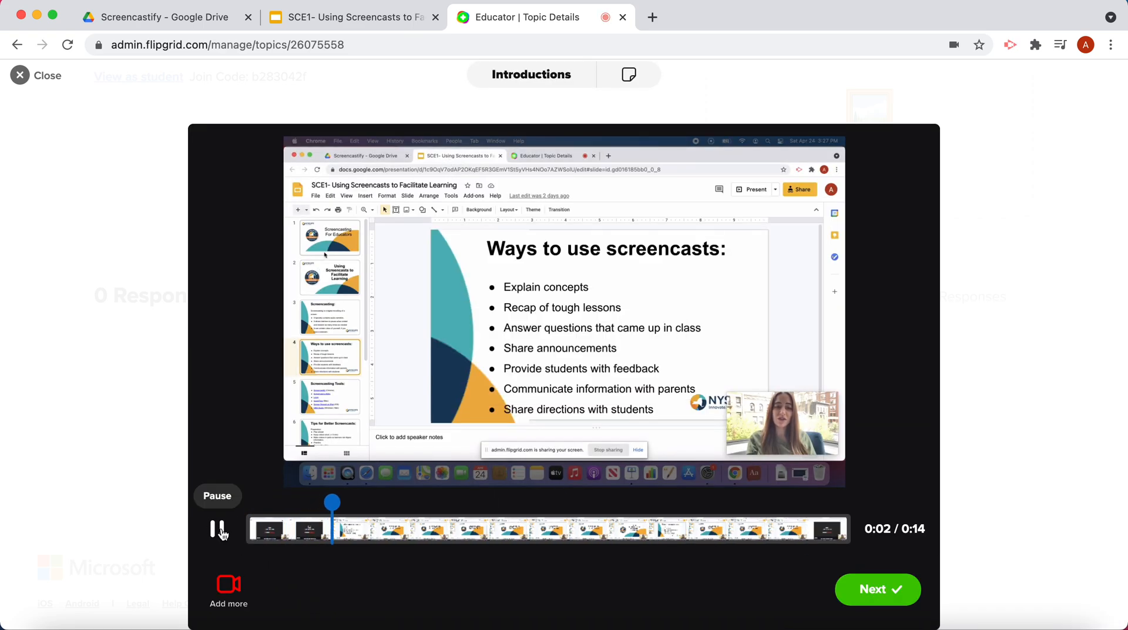
{"action": "left_click", "coordinate": [217, 529]}
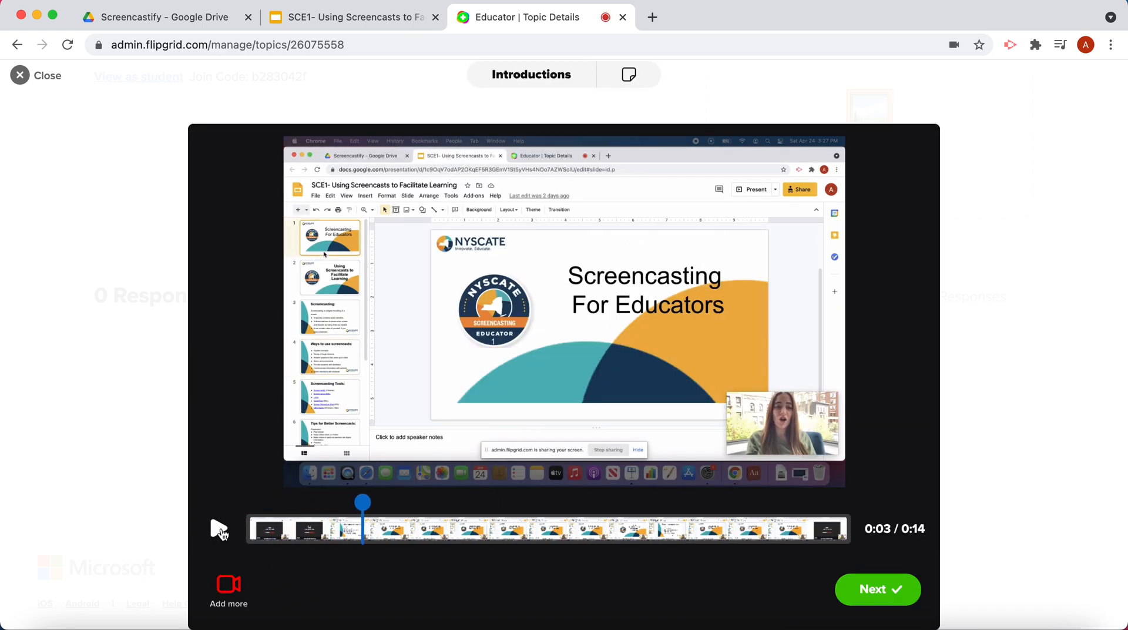
Open the recorder to add more footage, return to the clip preview without recording, and pause playback.
{"action": "left_click", "coordinate": [228, 594]}
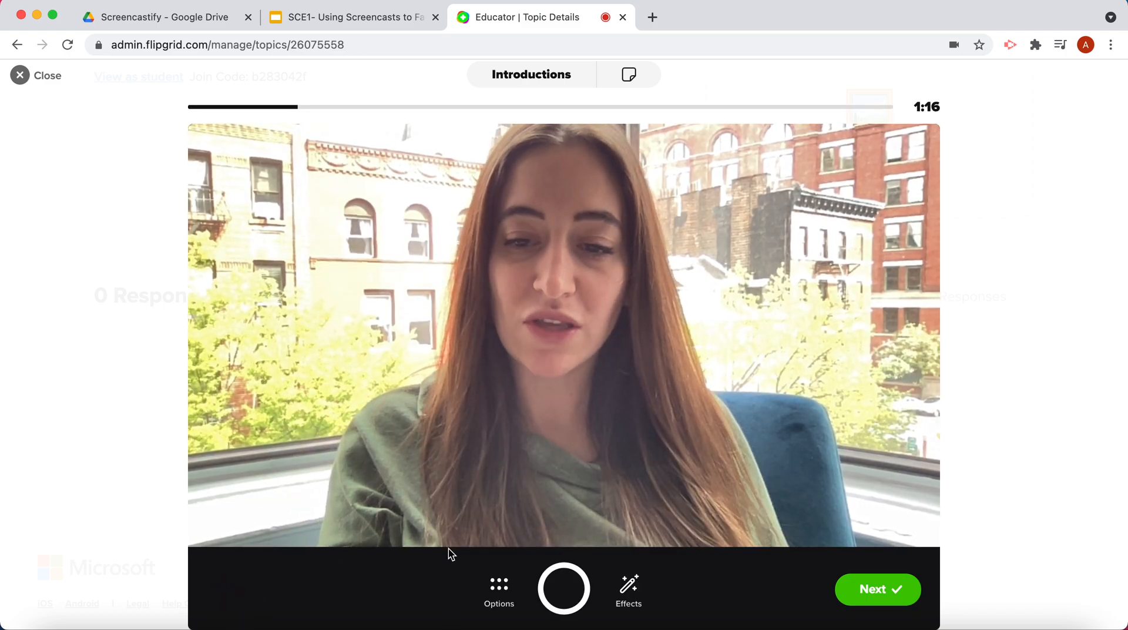
{"action": "left_click", "coordinate": [874, 604]}
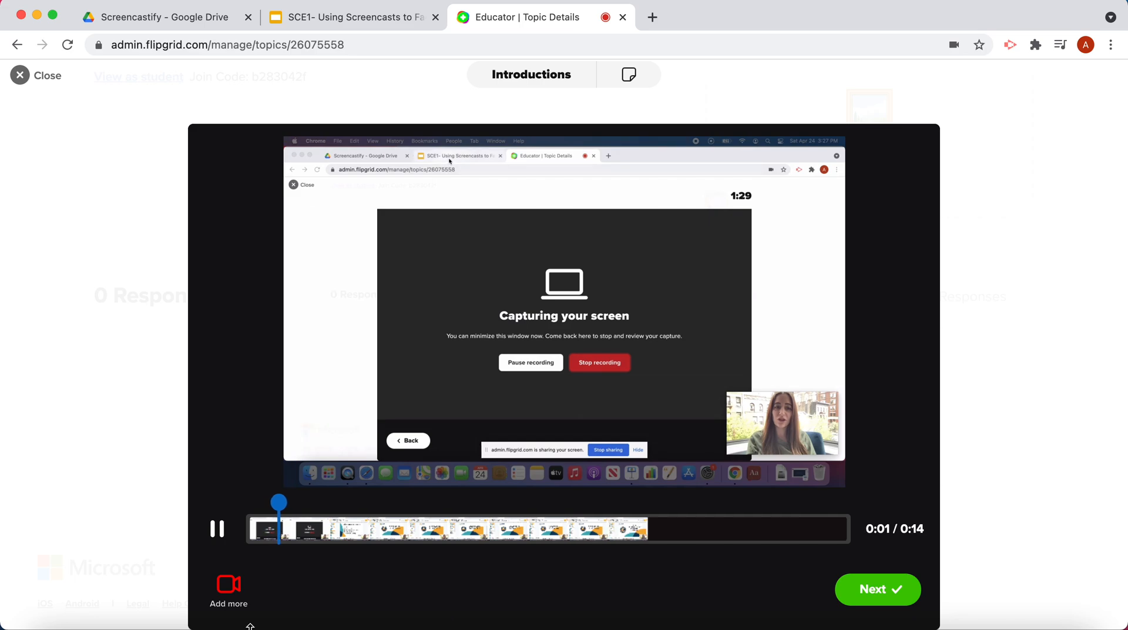
{"action": "left_click", "coordinate": [215, 529]}
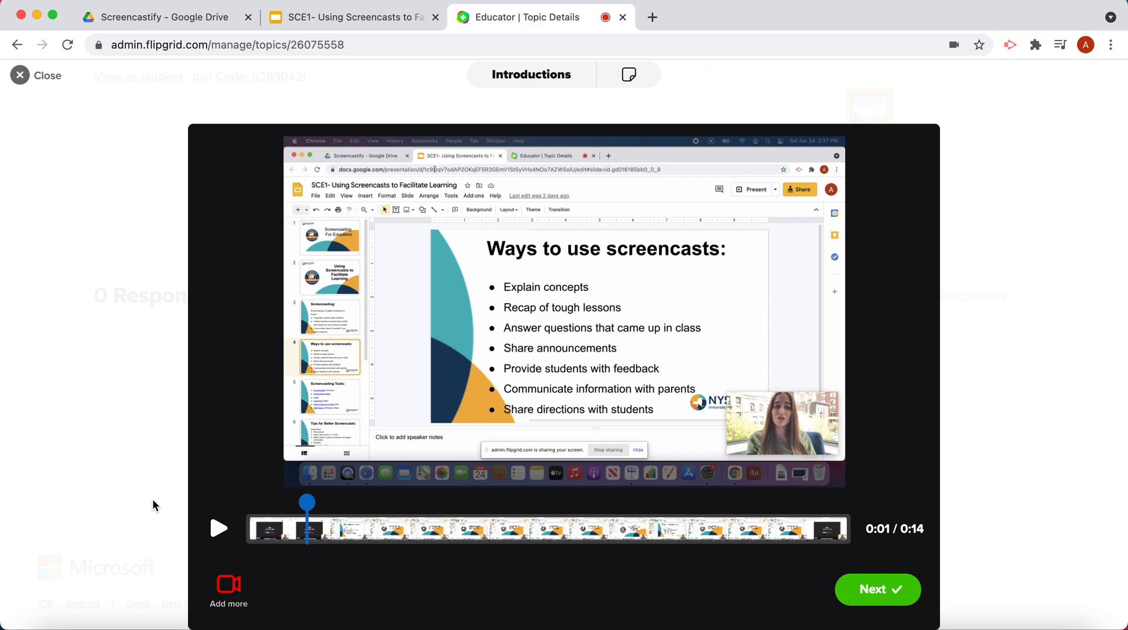
Proceed to the video's submission form and confirm the clip's opening frame as the cover image.
{"action": "left_click", "coordinate": [861, 590]}
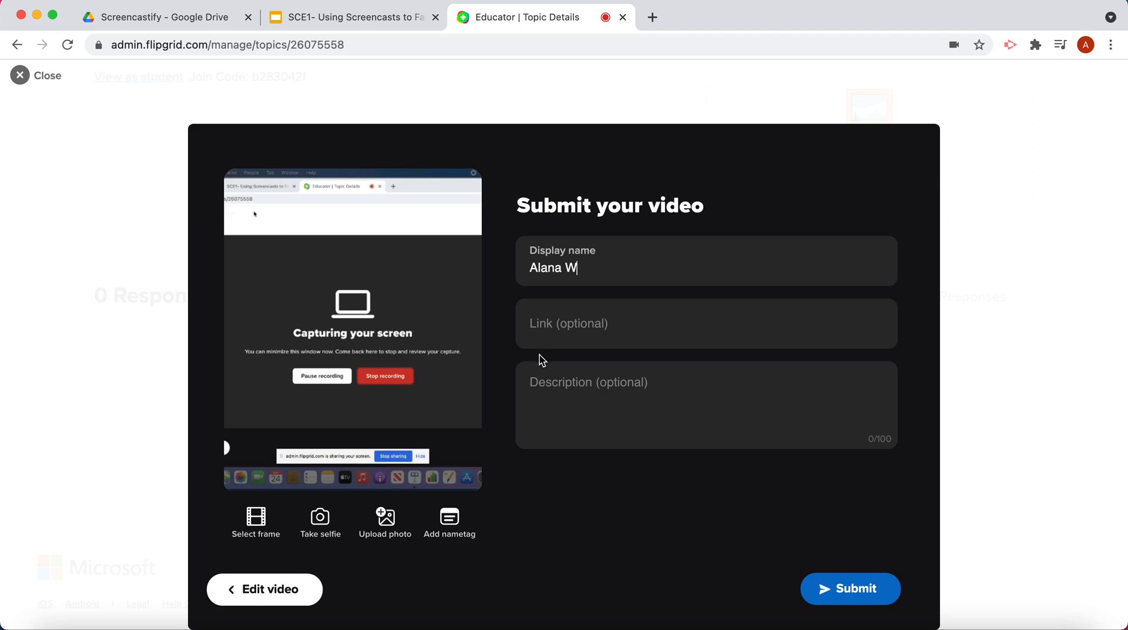
{"action": "left_click", "coordinate": [562, 326]}
{"action": "left_click", "coordinate": [257, 518]}
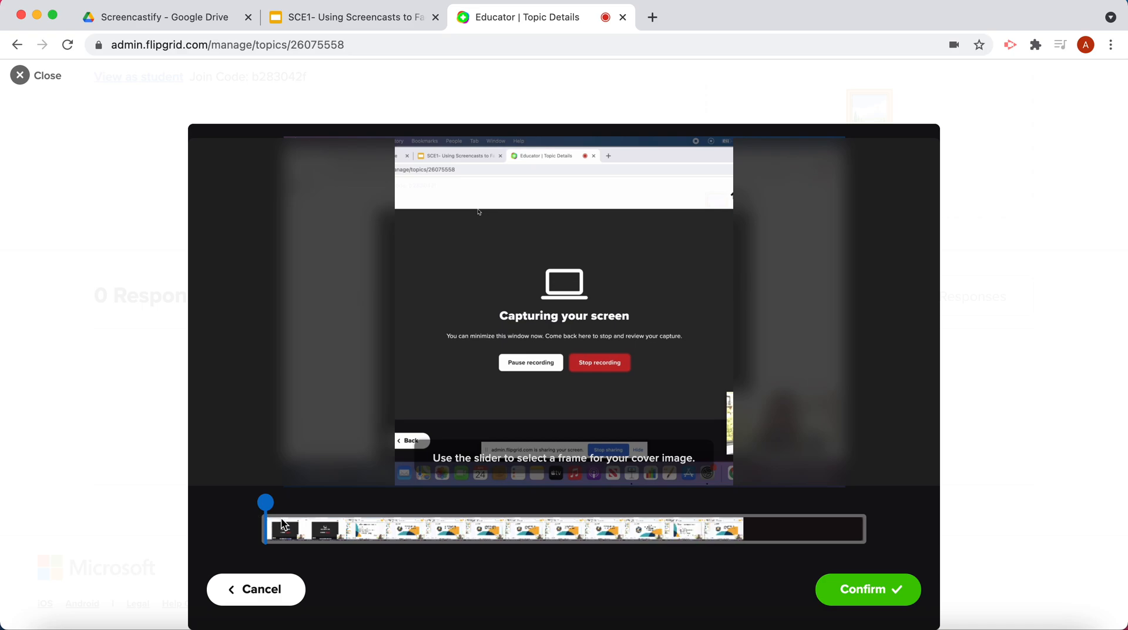
{"action": "left_click", "coordinate": [869, 605]}
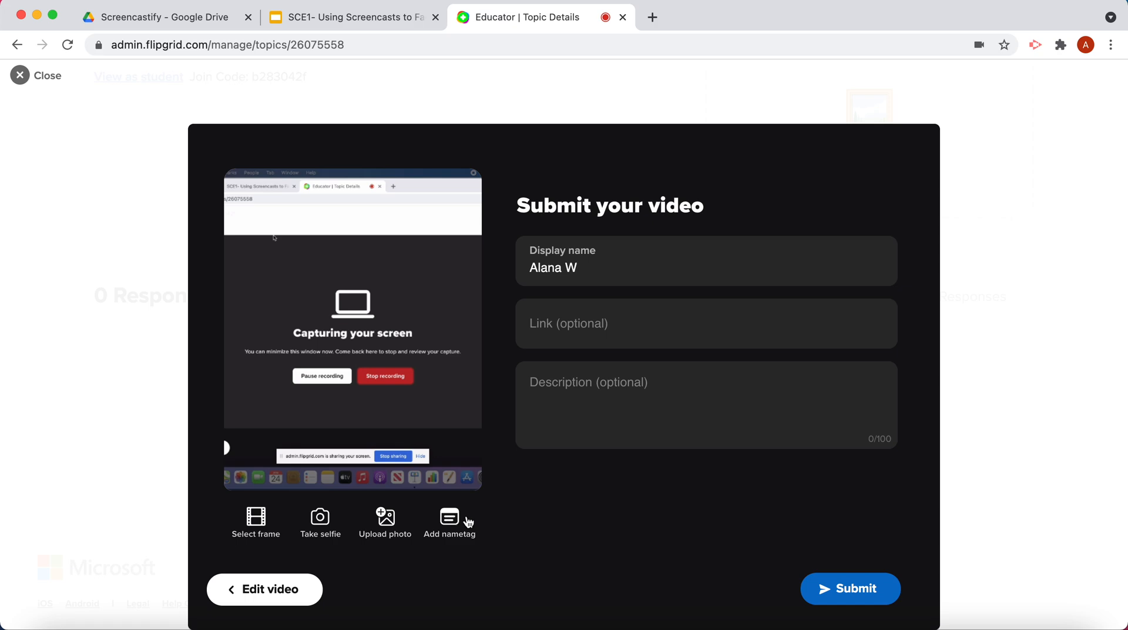
Submit the video response and return to the Introductions topic's list of responses.
{"action": "left_click", "coordinate": [860, 589]}
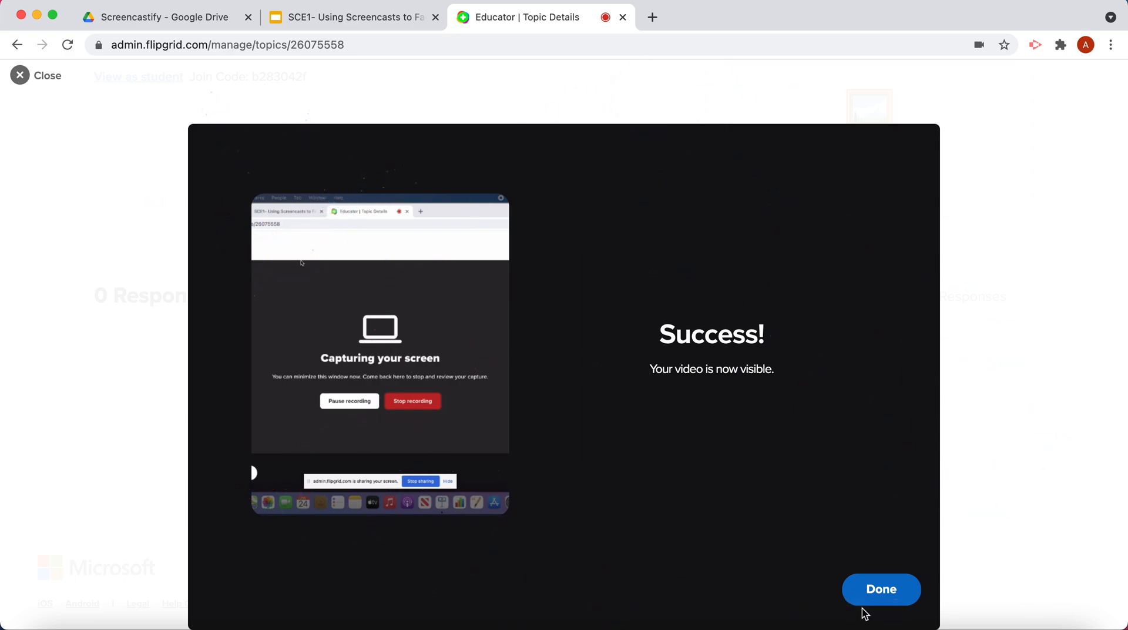
{"action": "left_click", "coordinate": [874, 595]}
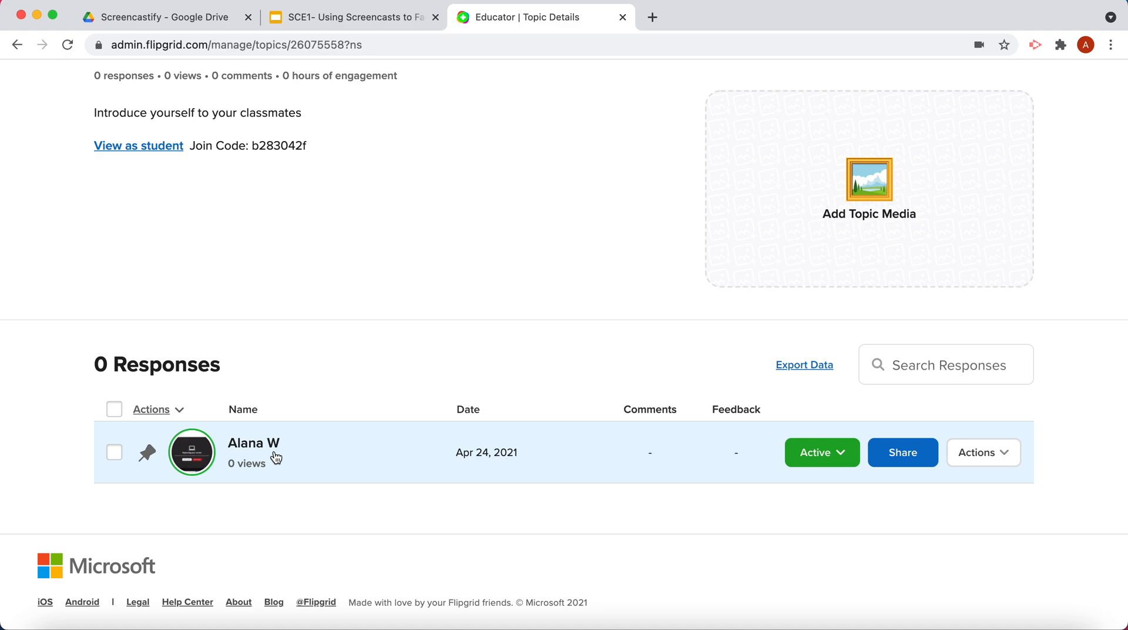
{"action": "scroll", "coordinate": [275, 460], "scroll_direction": "up", "scroll_amount": 1}
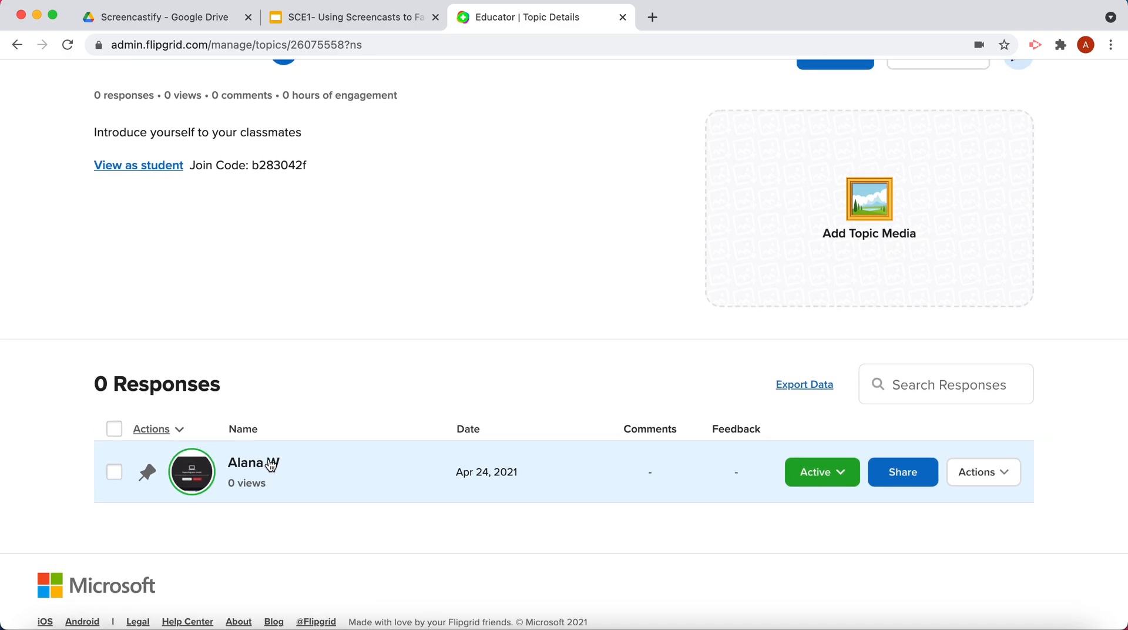
{"action": "scroll", "coordinate": [270, 465], "scroll_direction": "down", "scroll_amount": 1}
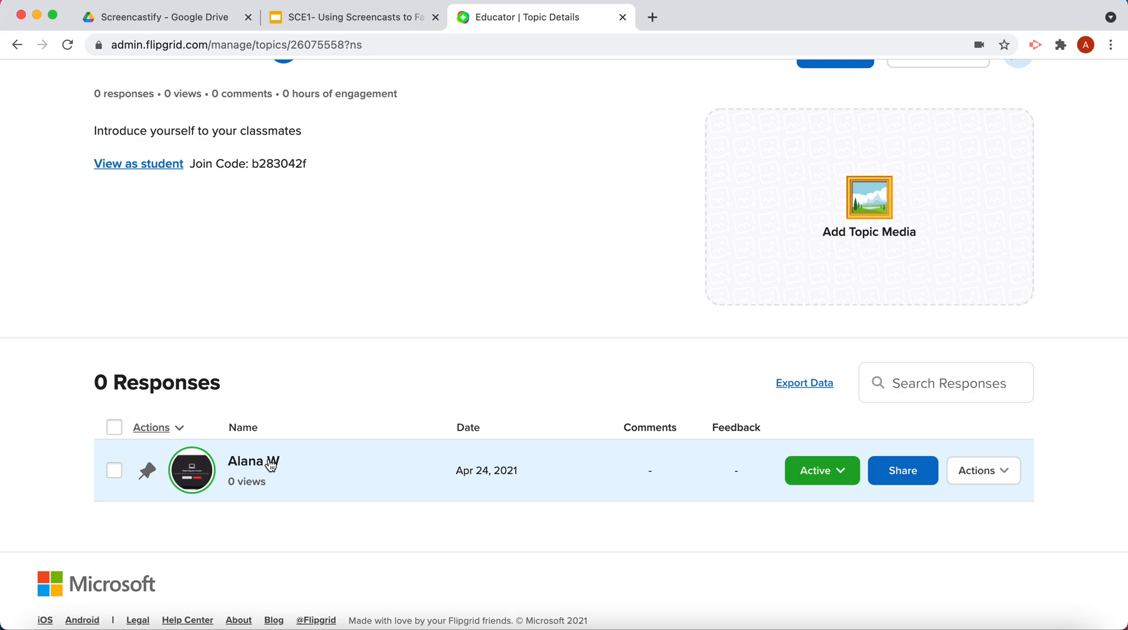
{"action": "scroll", "coordinate": [271, 465], "scroll_direction": "down", "scroll_amount": 1}
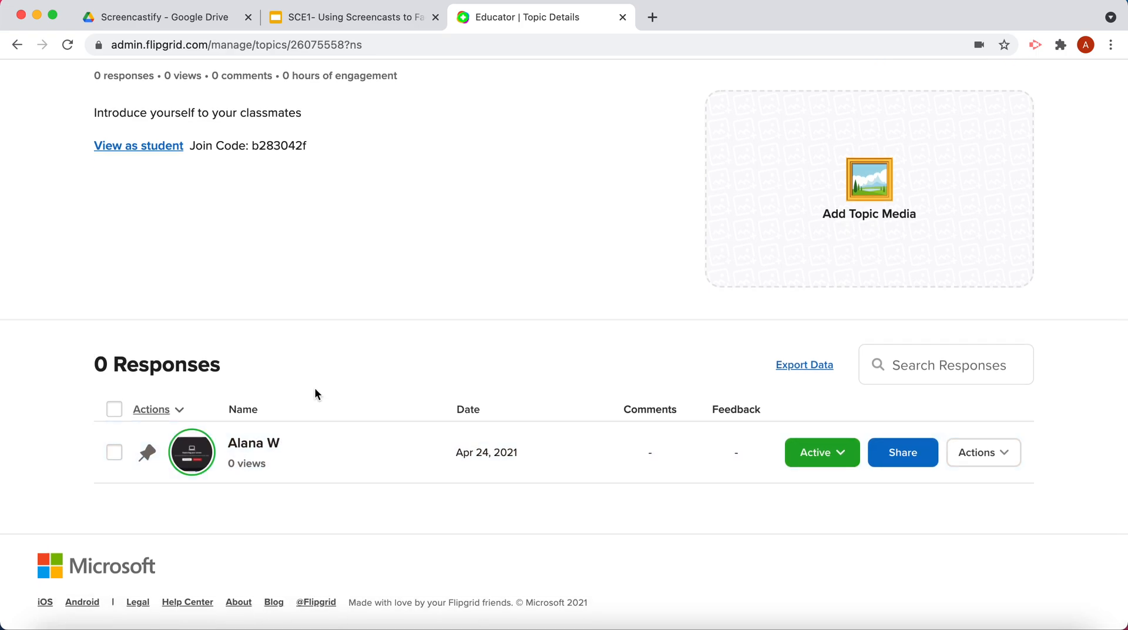